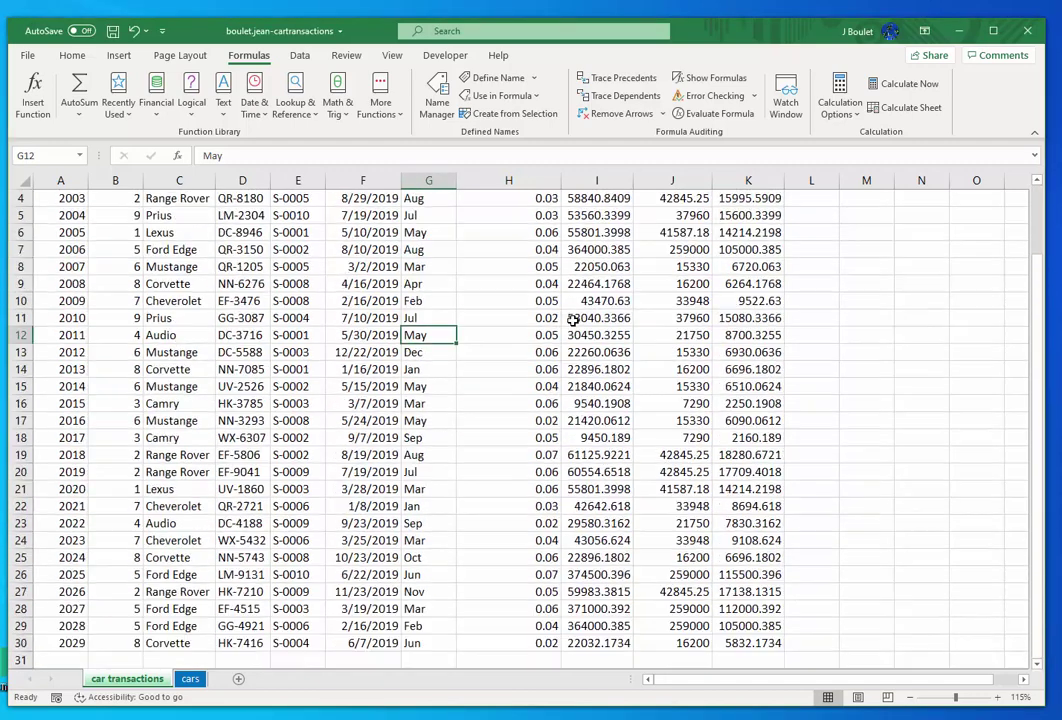
Step: Copy the month column G1:G30 from the car transactions table
scroll(572, 319, up, 1)
drag(413, 213, 438, 698)
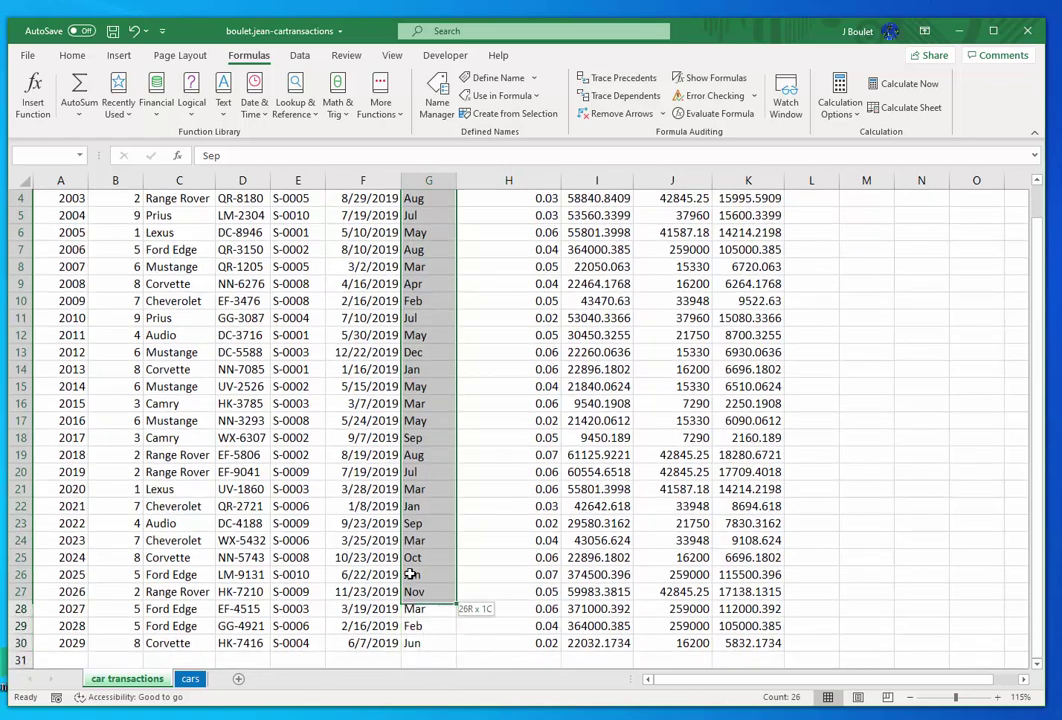
scroll(433, 504, up, 1)
scroll(433, 504, up, 1)
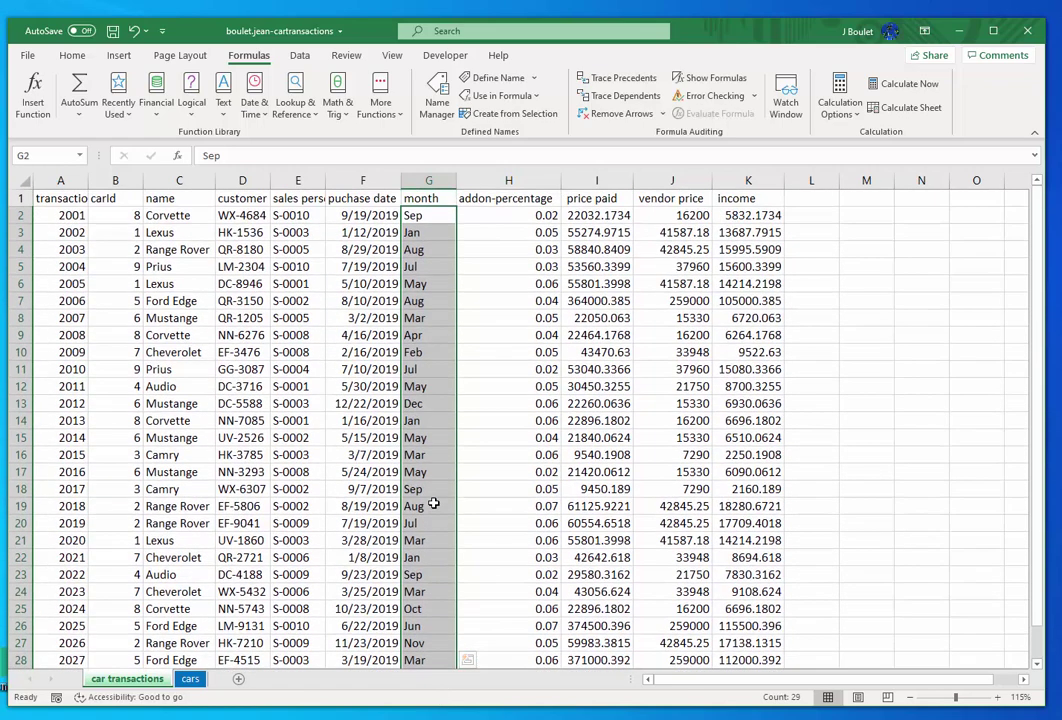
right_click(407, 212)
click(415, 197)
drag(415, 198, 413, 655)
scroll(397, 333, up, 1)
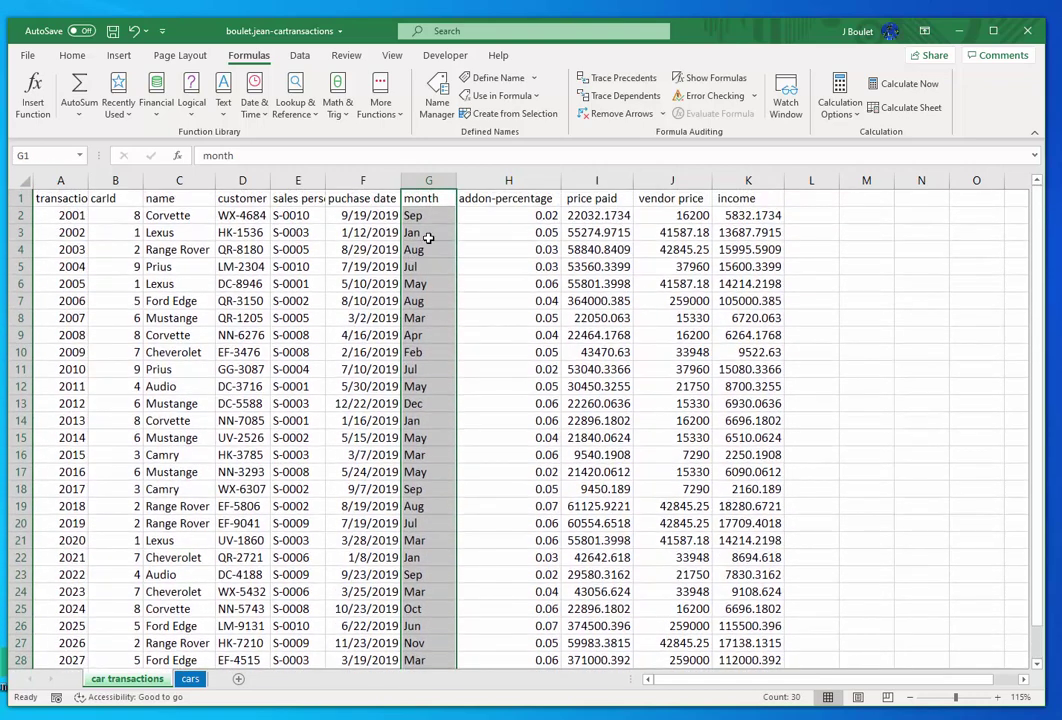
right_click(425, 212)
click(475, 259)
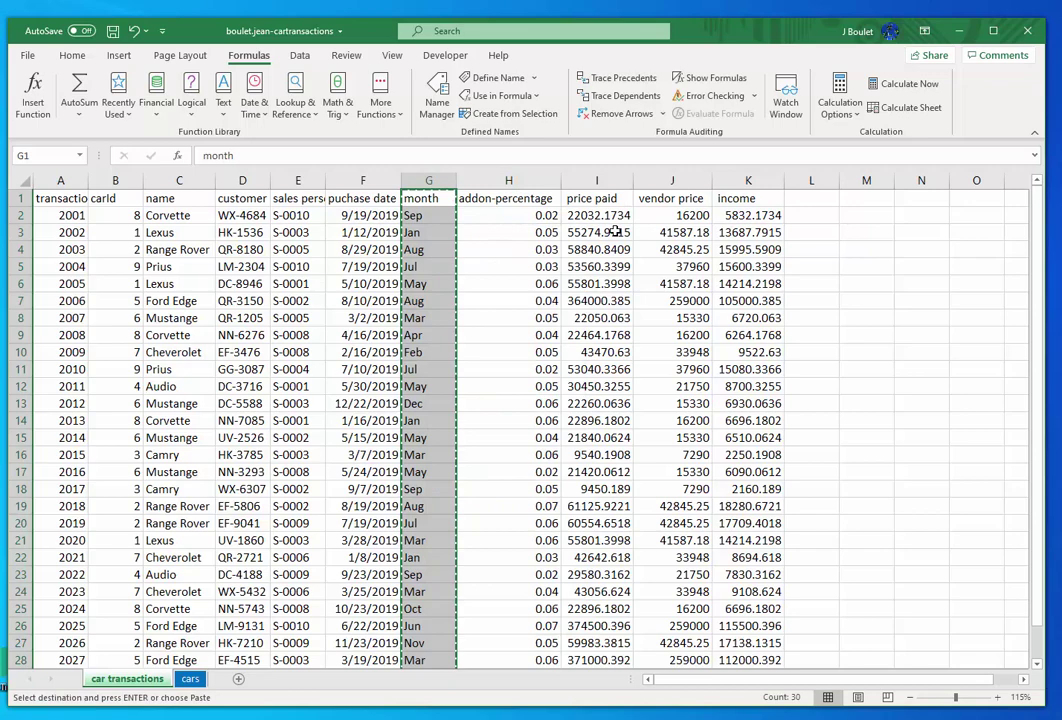
Step: Paste only the month values into column M starting at M1
click(865, 208)
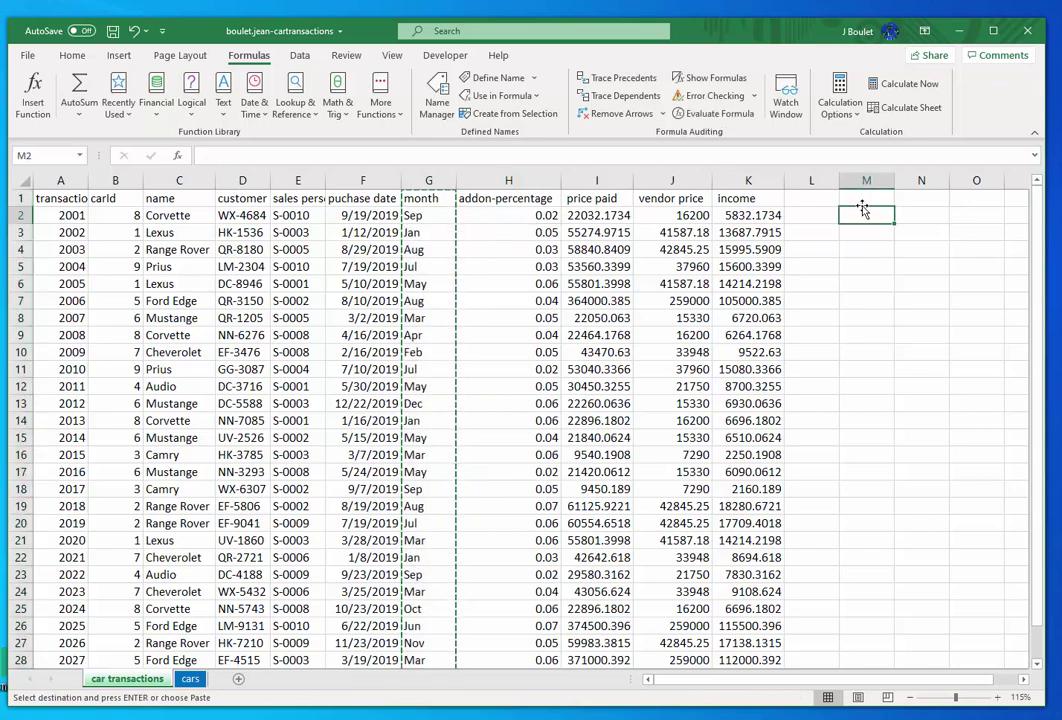
key(Right)
key(Right)
key(Right)
key(Right)
key(Left)
key(Left)
key(Up)
key(Left)
key(Left)
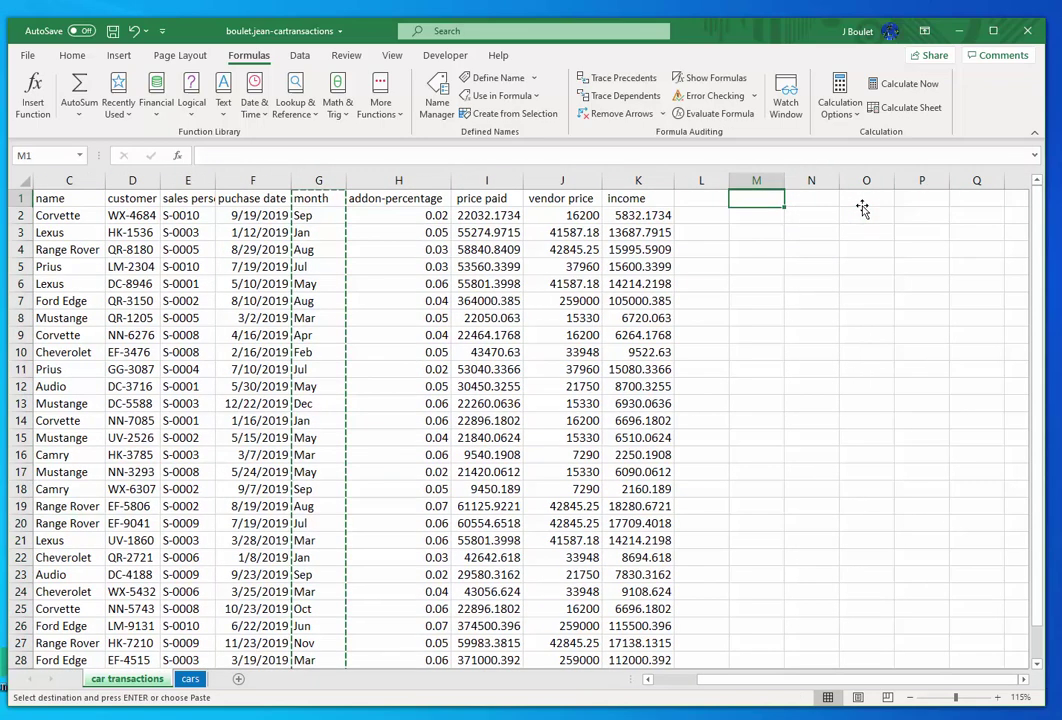
right_click(759, 199)
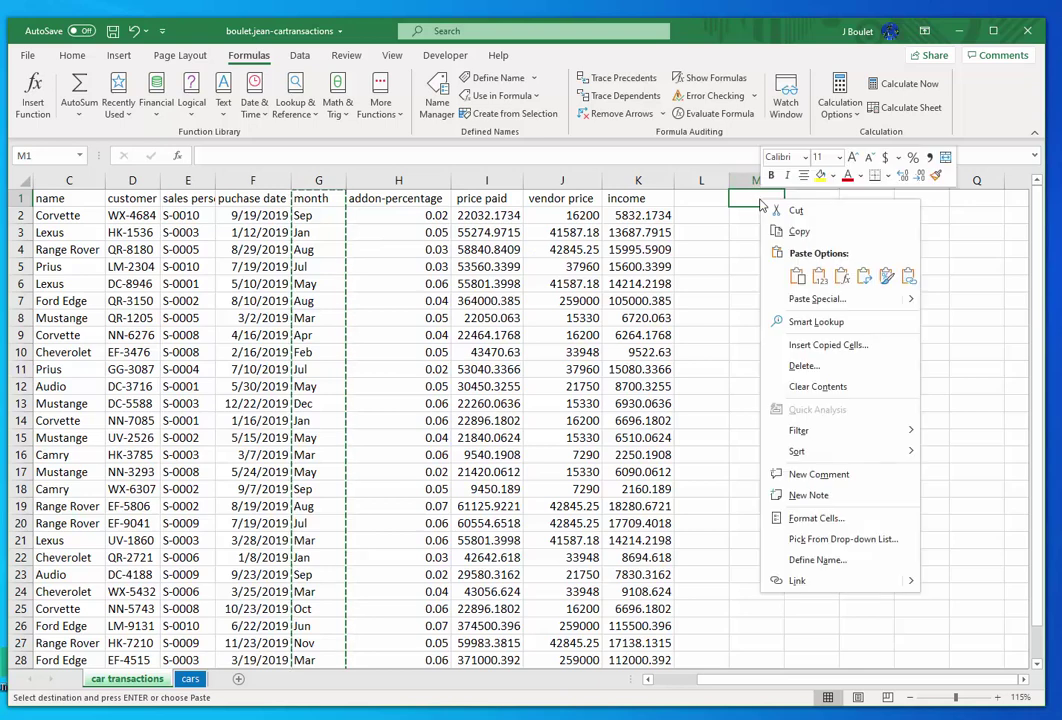
click(820, 278)
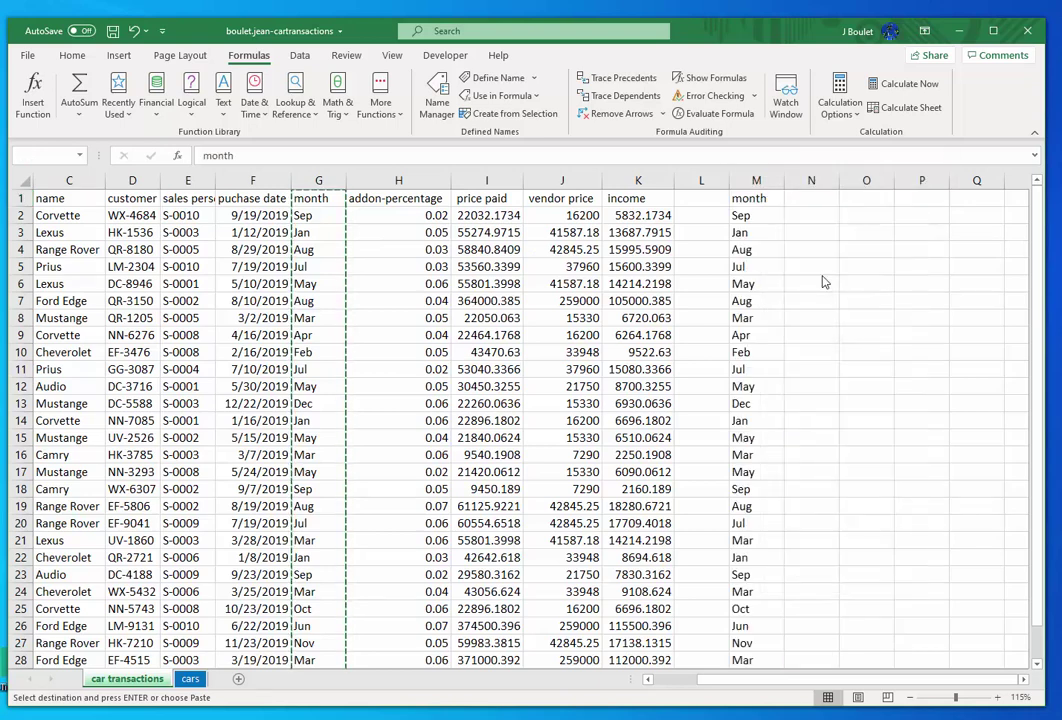
right_click(757, 222)
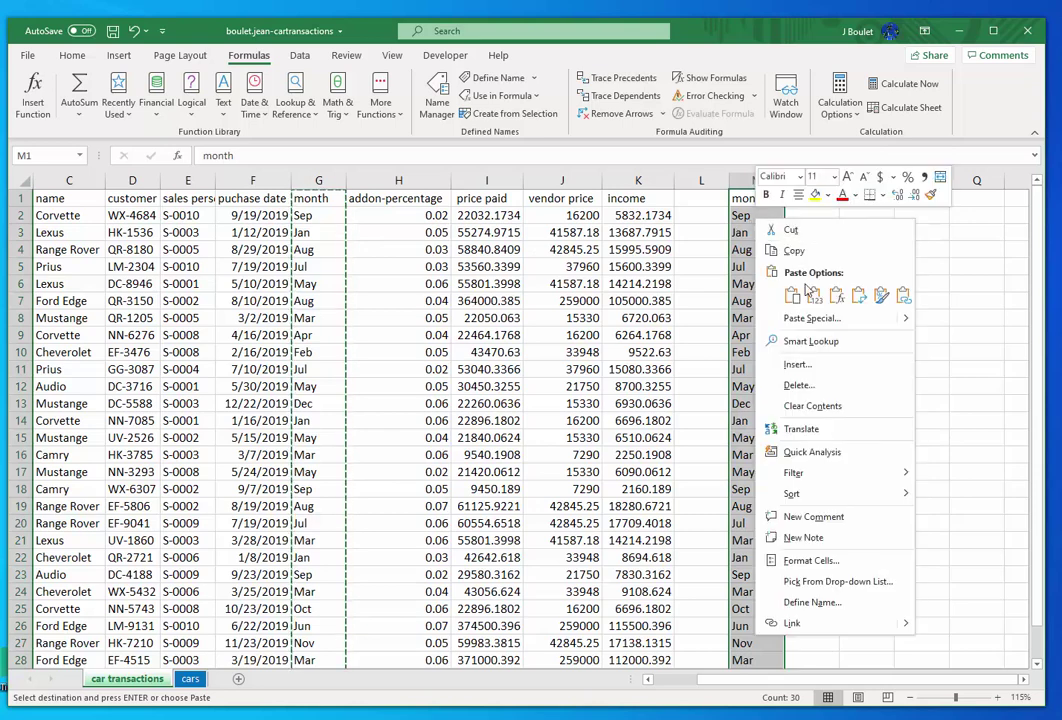
right_click(760, 218)
Step: Remove the 17 duplicate months from column M, leaving 12 unique month abbreviations
click(299, 57)
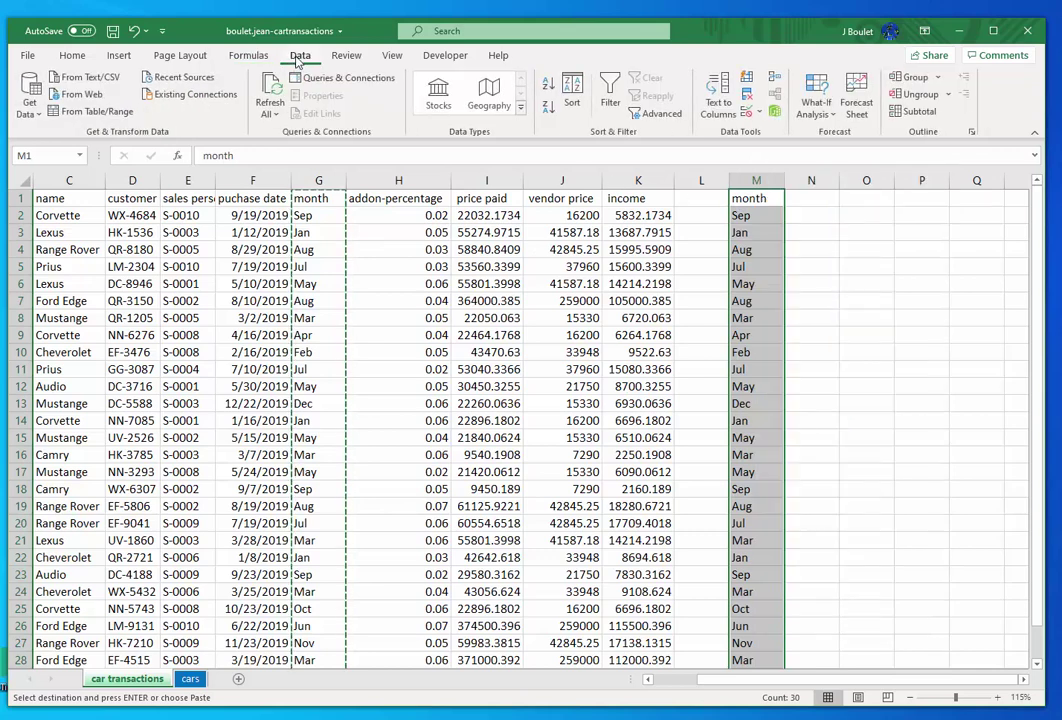
click(746, 99)
click(692, 440)
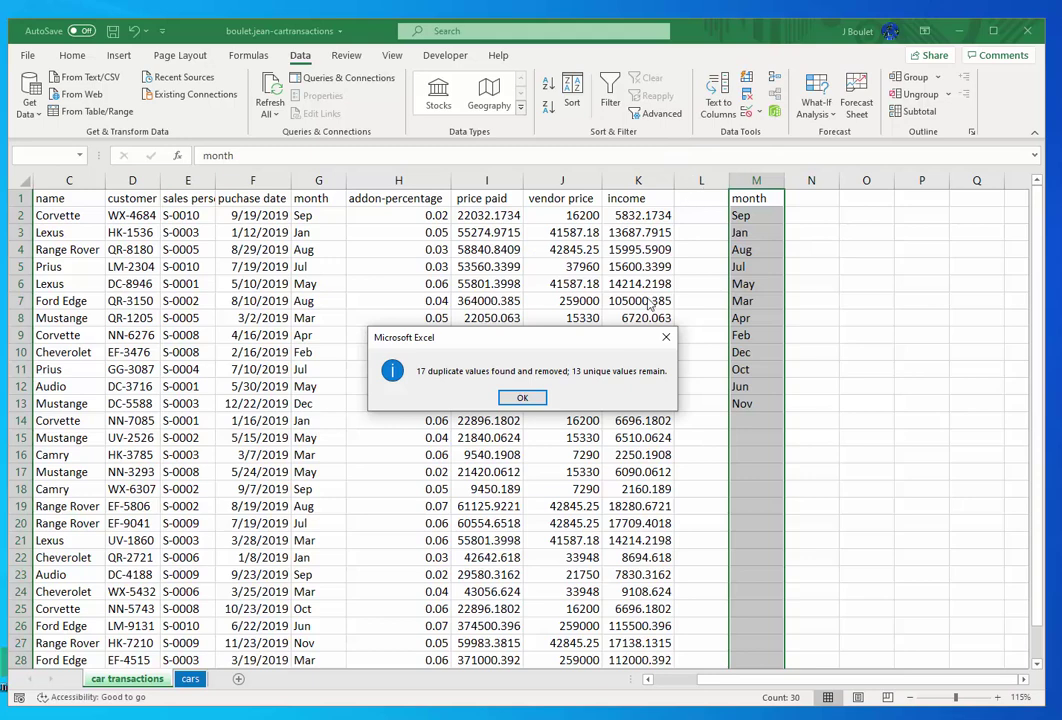
click(520, 399)
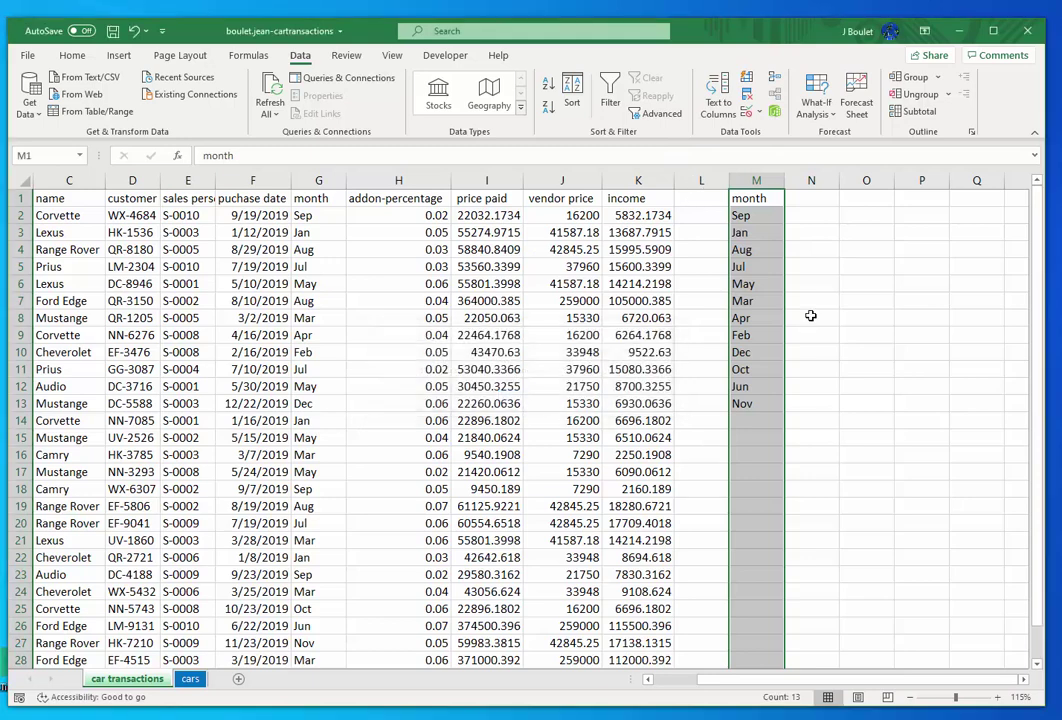
Step: Enter the heading 'Count' in cell N1
click(811, 318)
click(803, 202)
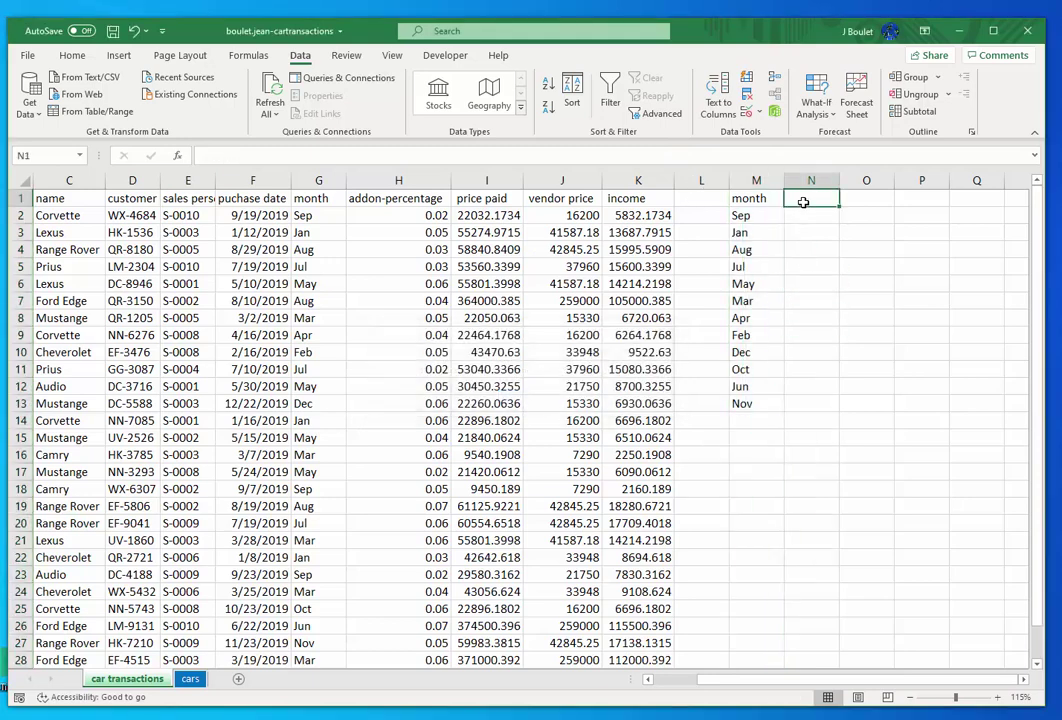
text(Cou)
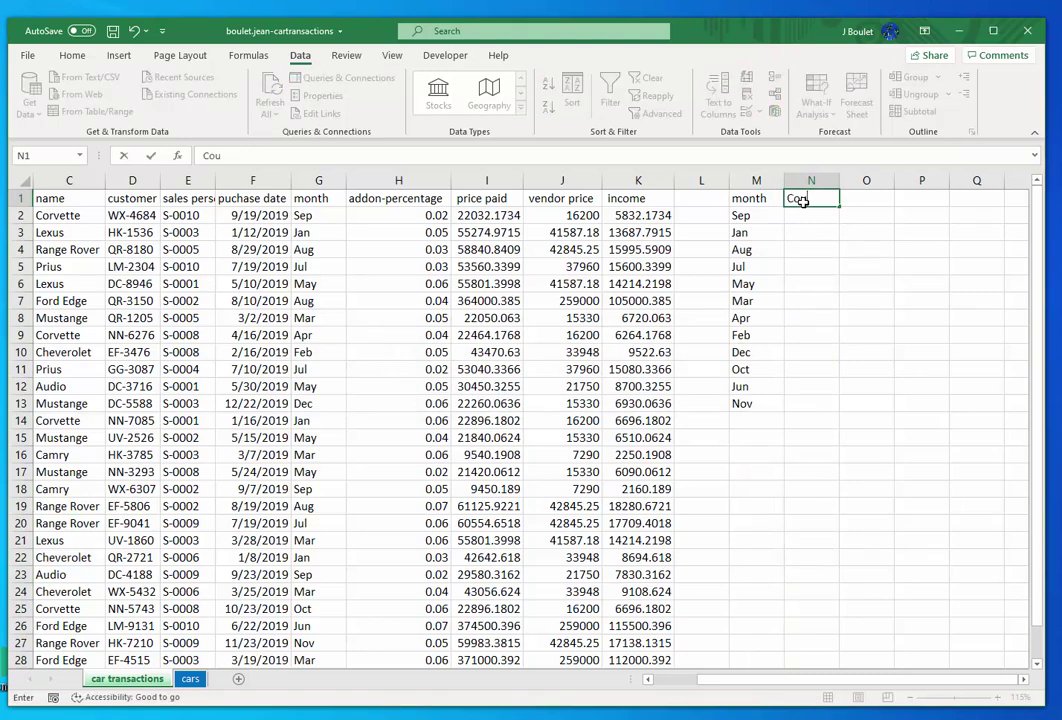
text(nt)
key(Return)
Step: Label cell M15 'Total Count' and widen column M to fit it
key(Down)
key(Down)
key(Down)
key(Down)
key(Down)
key(Down)
key(Down)
key(Down)
key(Down)
key(Down)
key(Down)
key(Down)
key(Down)
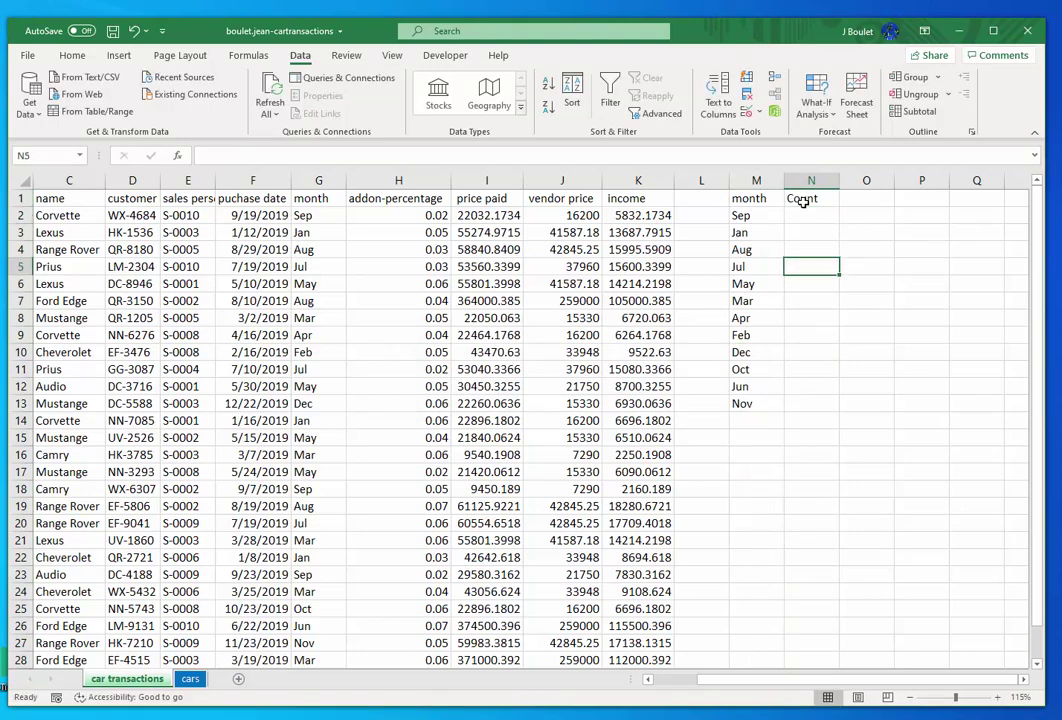
key(Left)
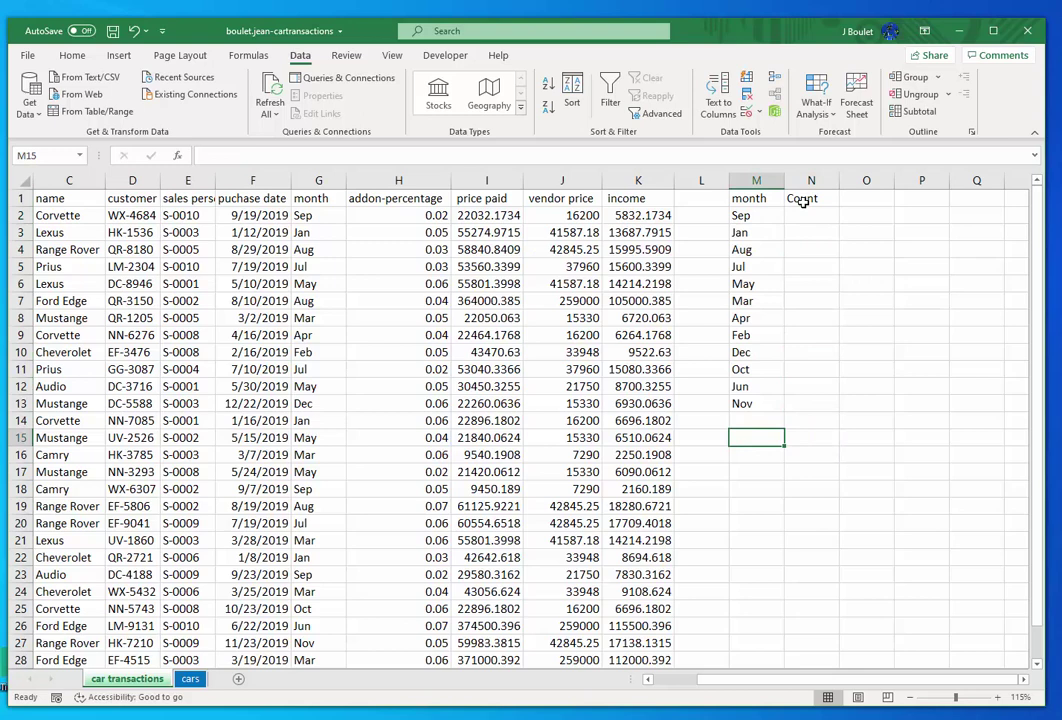
text(To)
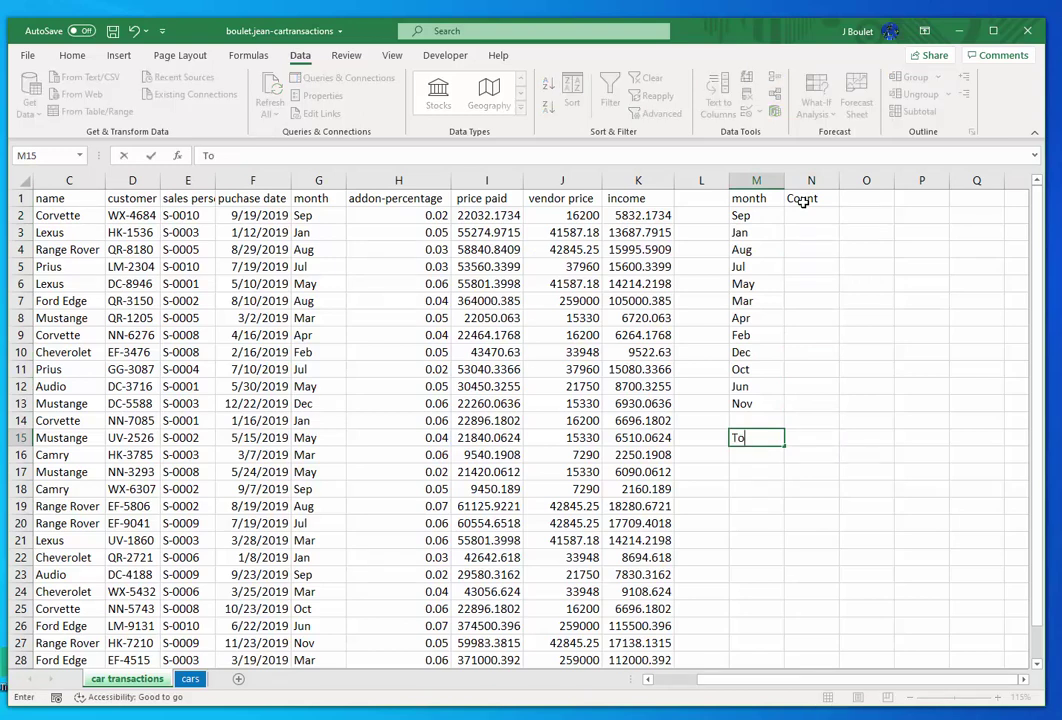
text(tal)
key(Tab)
text(Cou)
key(BackSpace)
key(BackSpace)
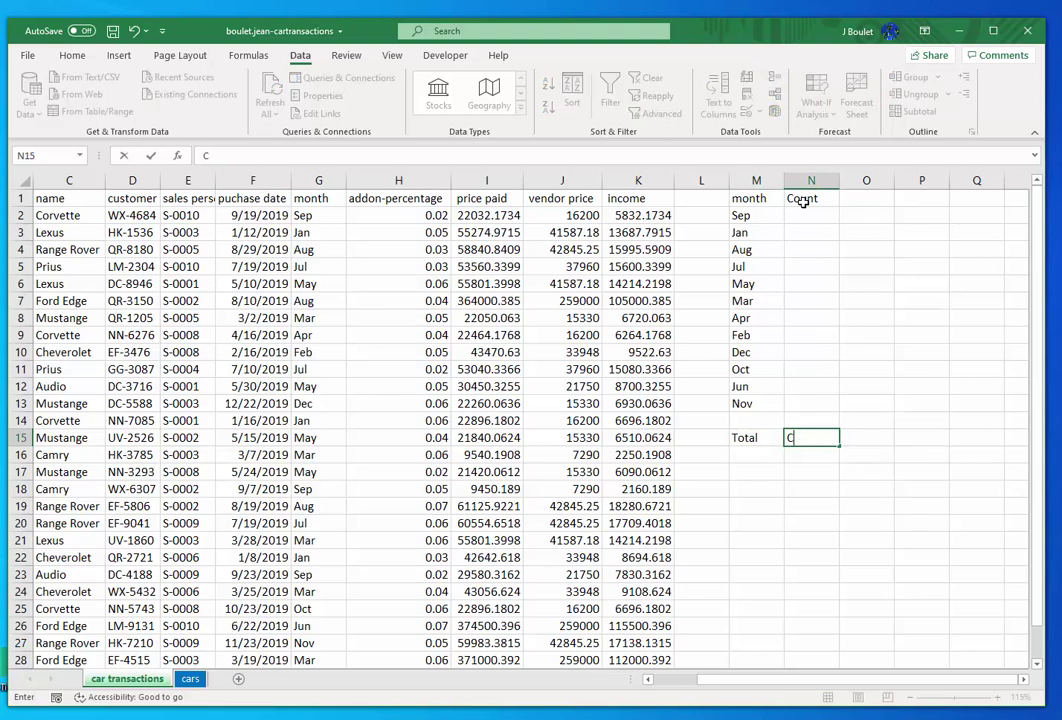
key(BackSpace)
key(Left)
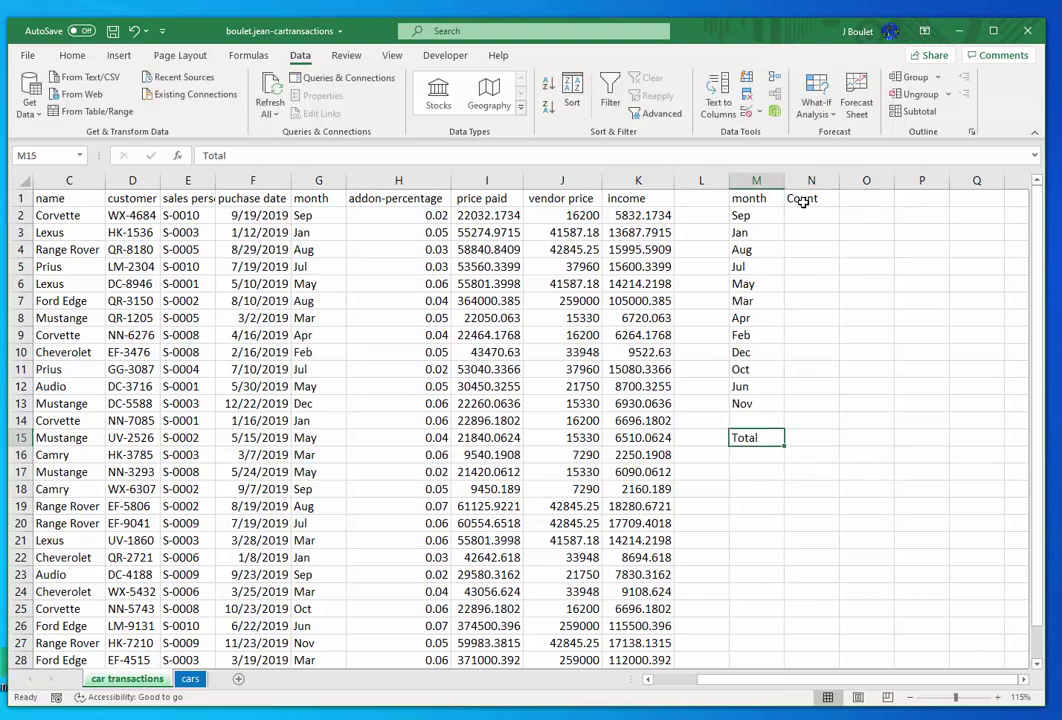
text(Total Count)
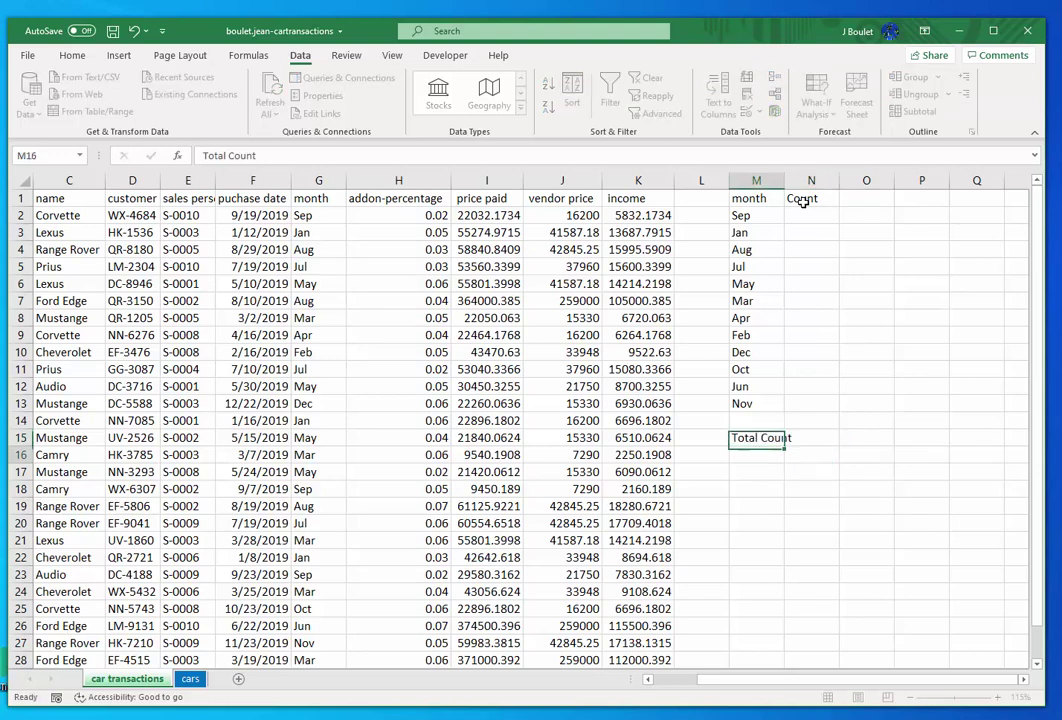
key(Return)
click(759, 437)
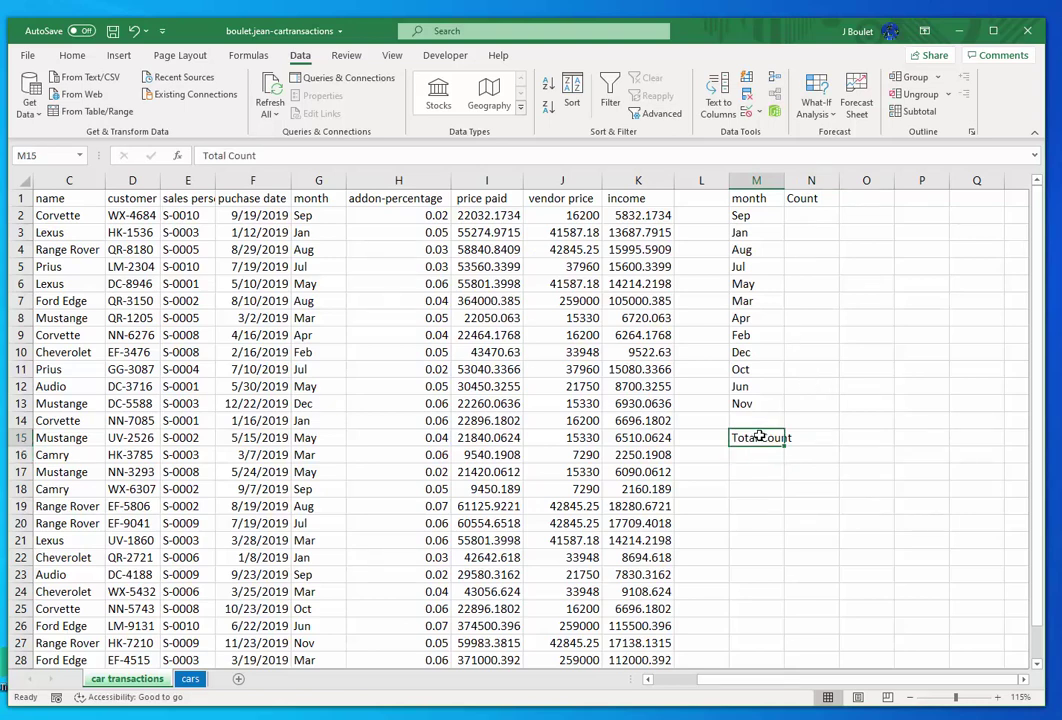
double_click(789, 184)
Step: Enter =COUNT(G2:G30) in N15 beside Total Count, which returns 0
click(816, 436)
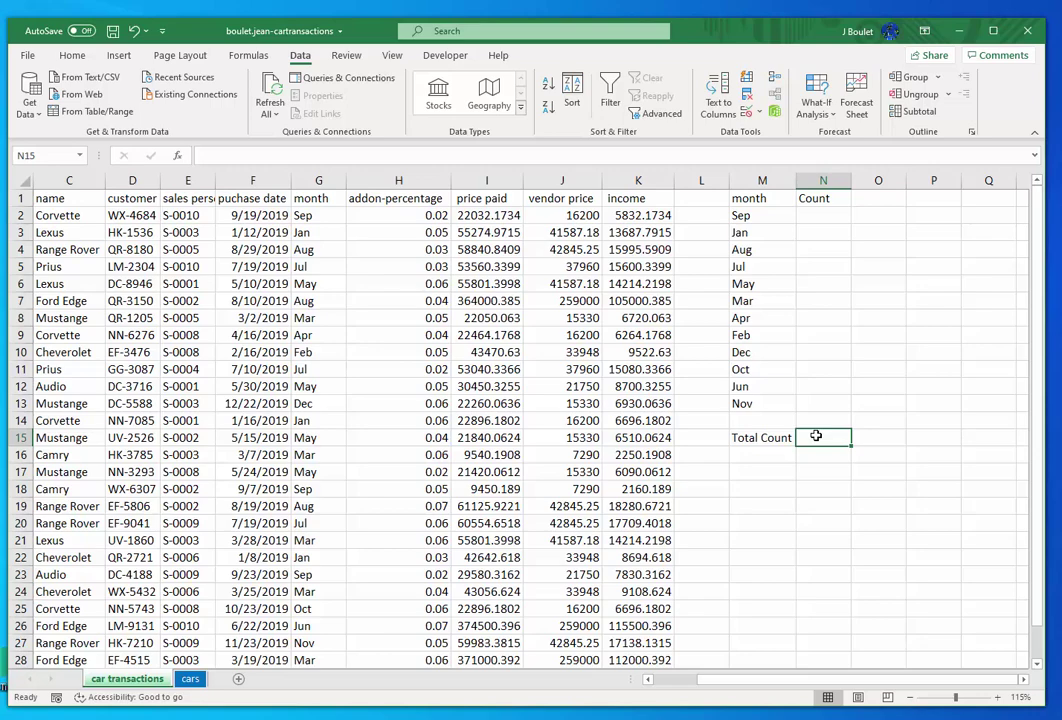
scroll(505, 370, down, 5)
scroll(507, 369, up, 5)
text(=count()
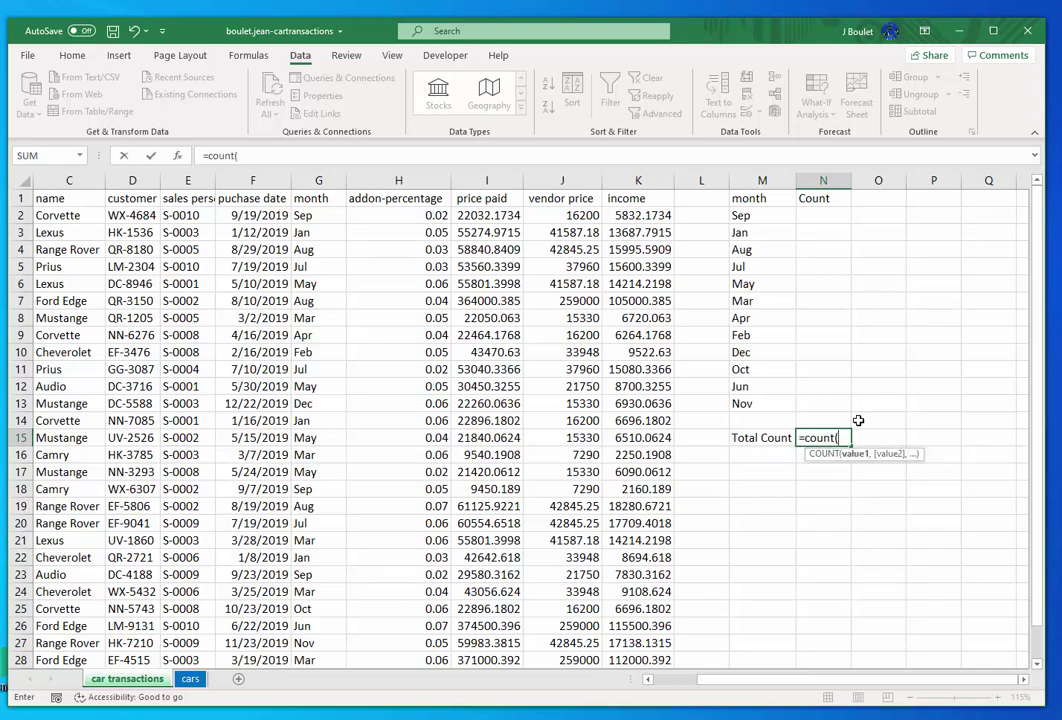
click(314, 216)
key(shift+Down)
key(shift+Down)
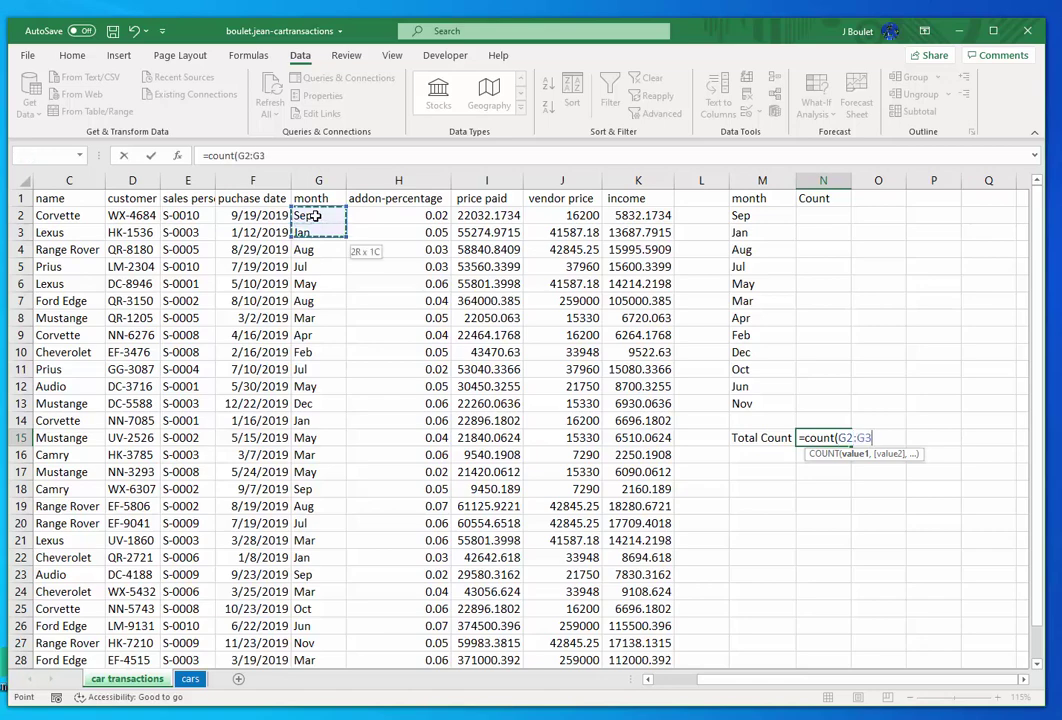
key(ctrl+shift+Down)
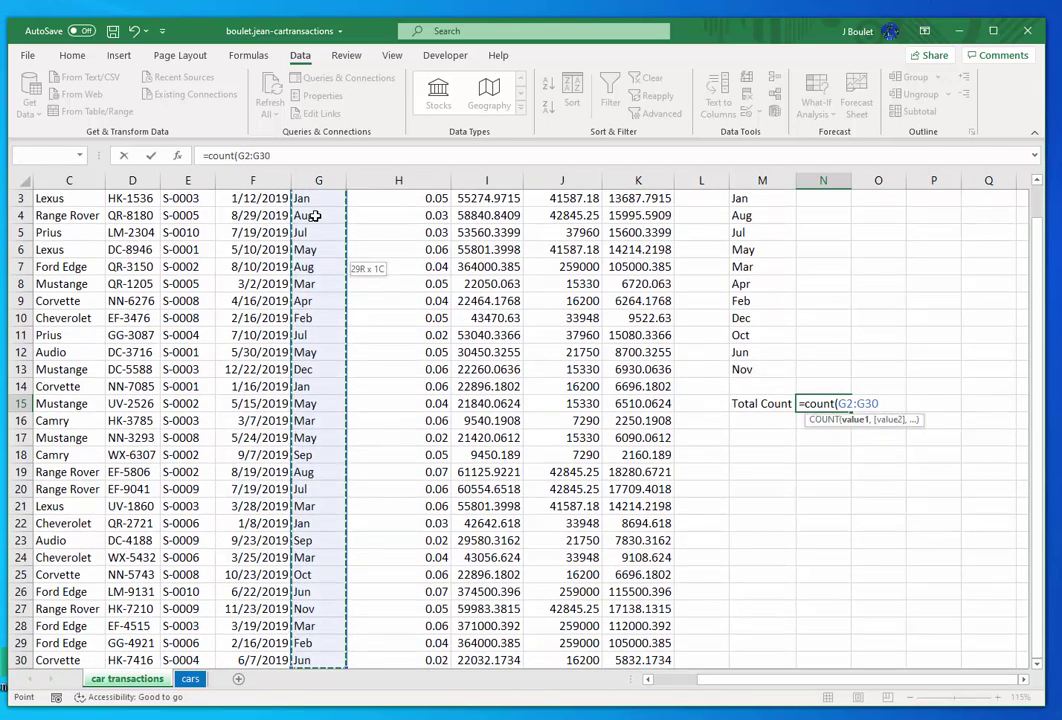
text())
key(ctrl+Return)
key(Return)
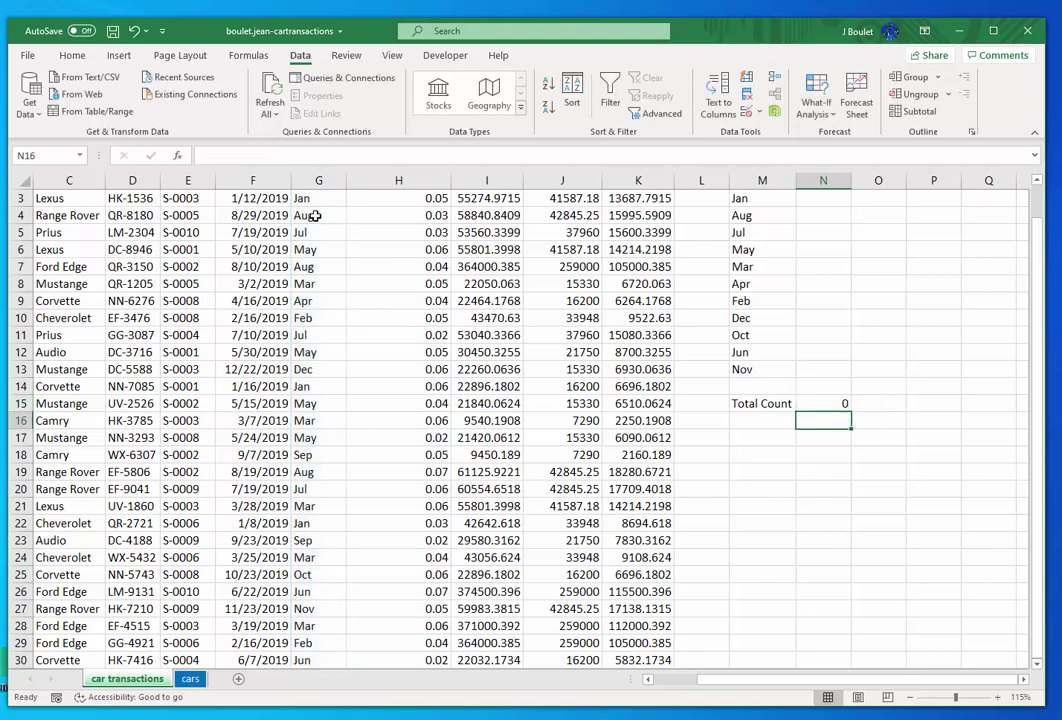
key(Up)
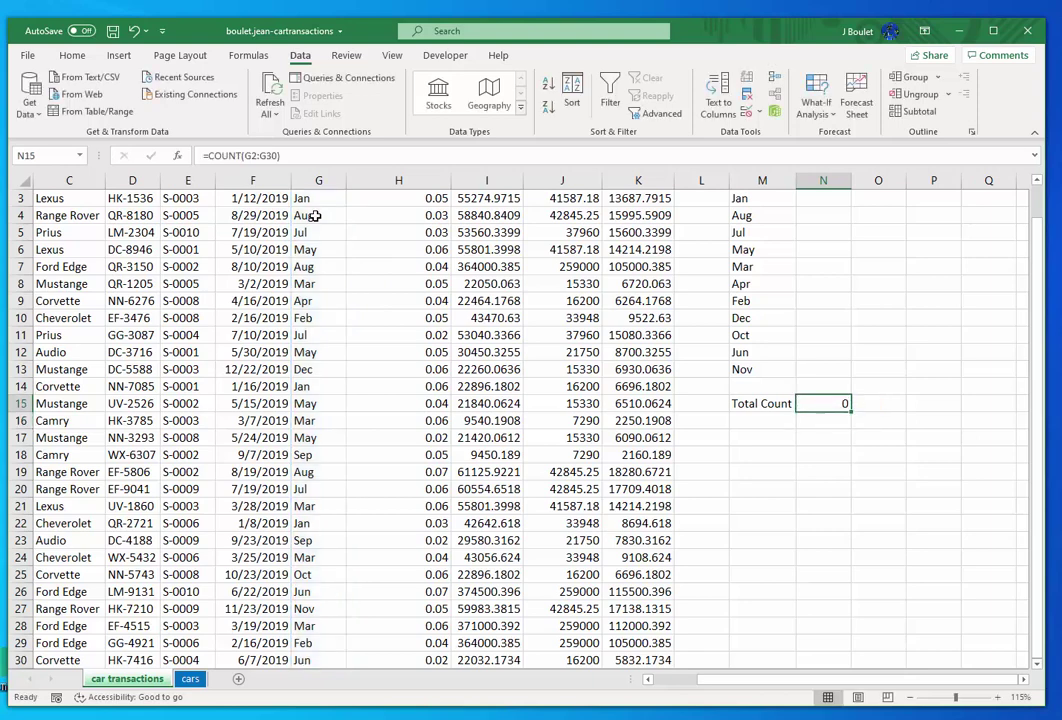
Step: Change N15's formula to =COUNTA(G2:G30), giving a Total Count of 29
double_click(822, 404)
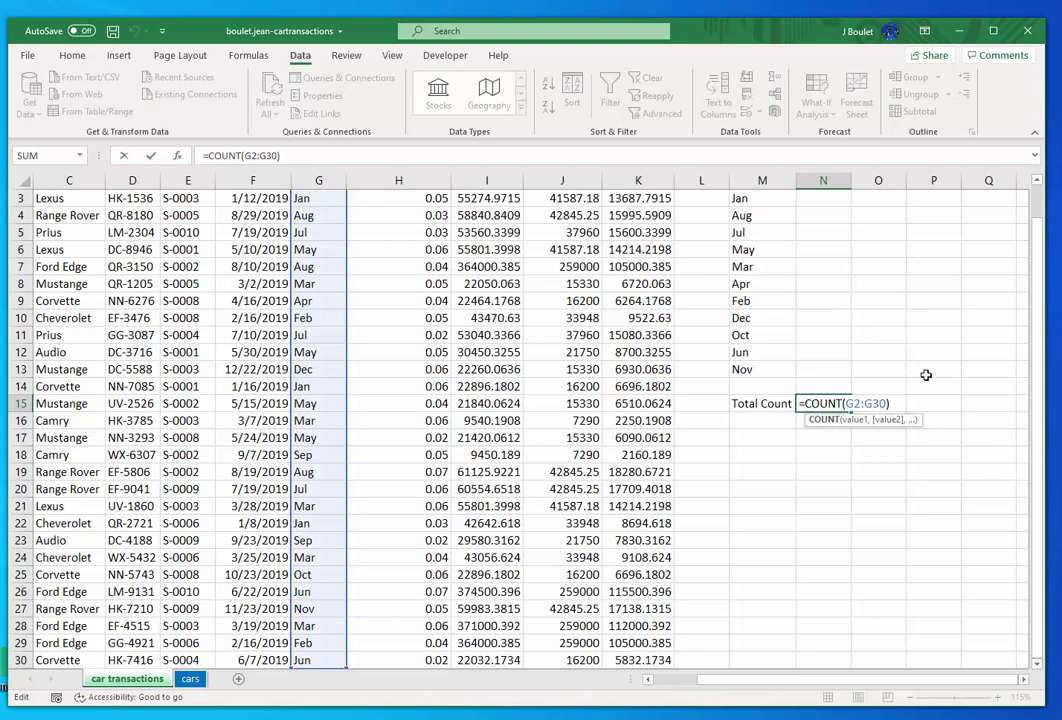
text(a)
key(Return)
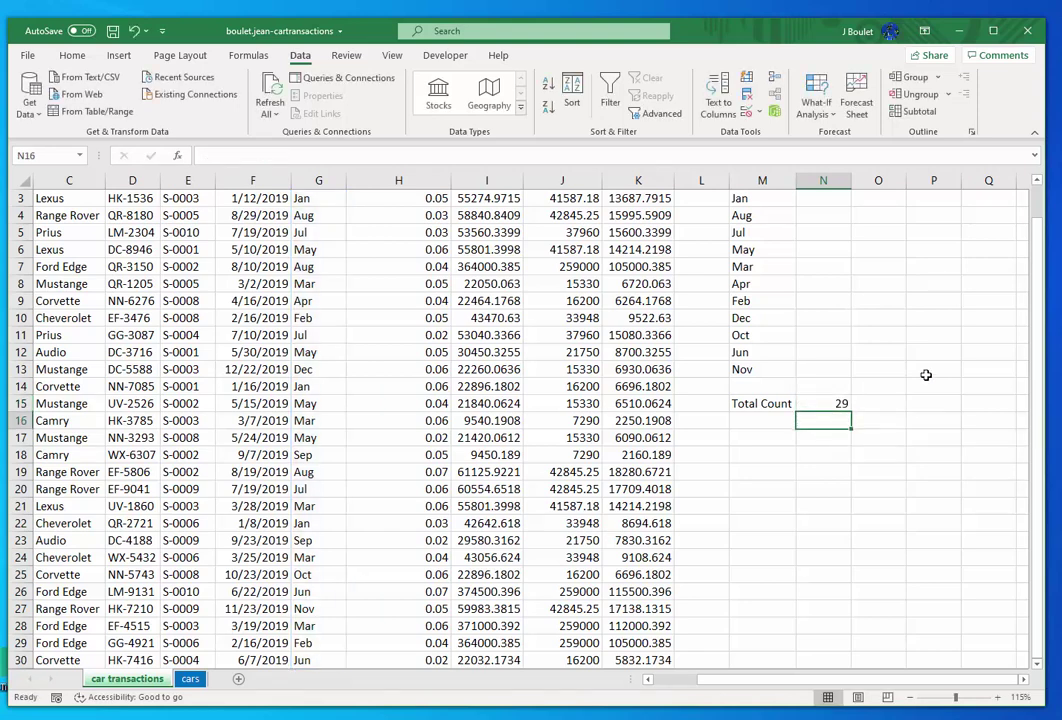
key(Up)
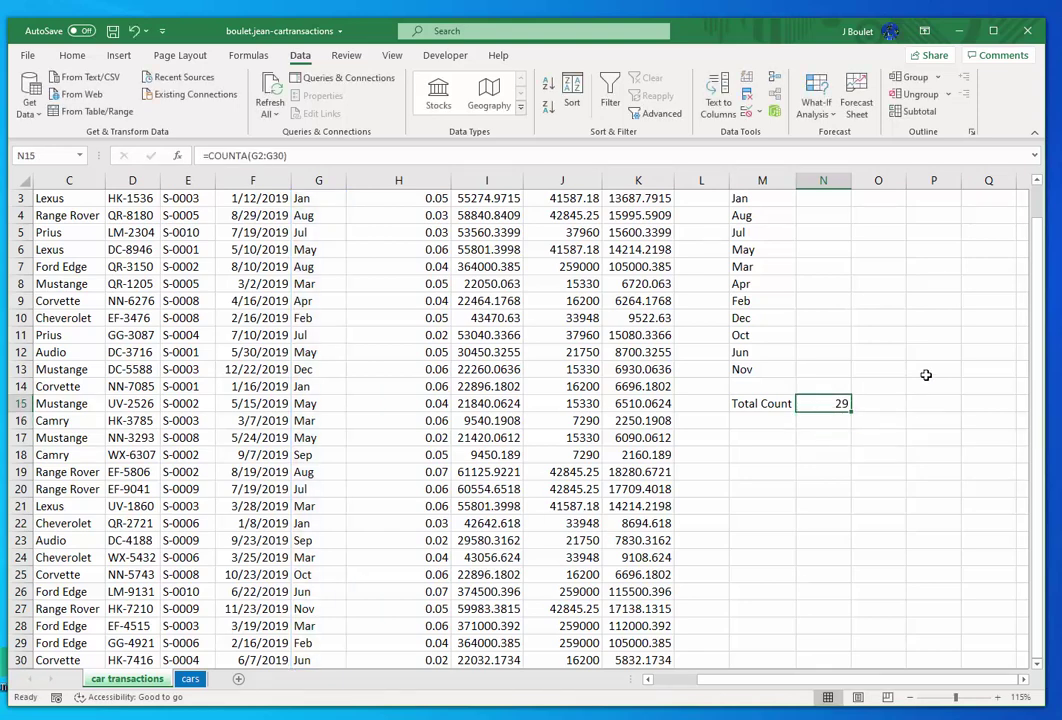
double_click(821, 405)
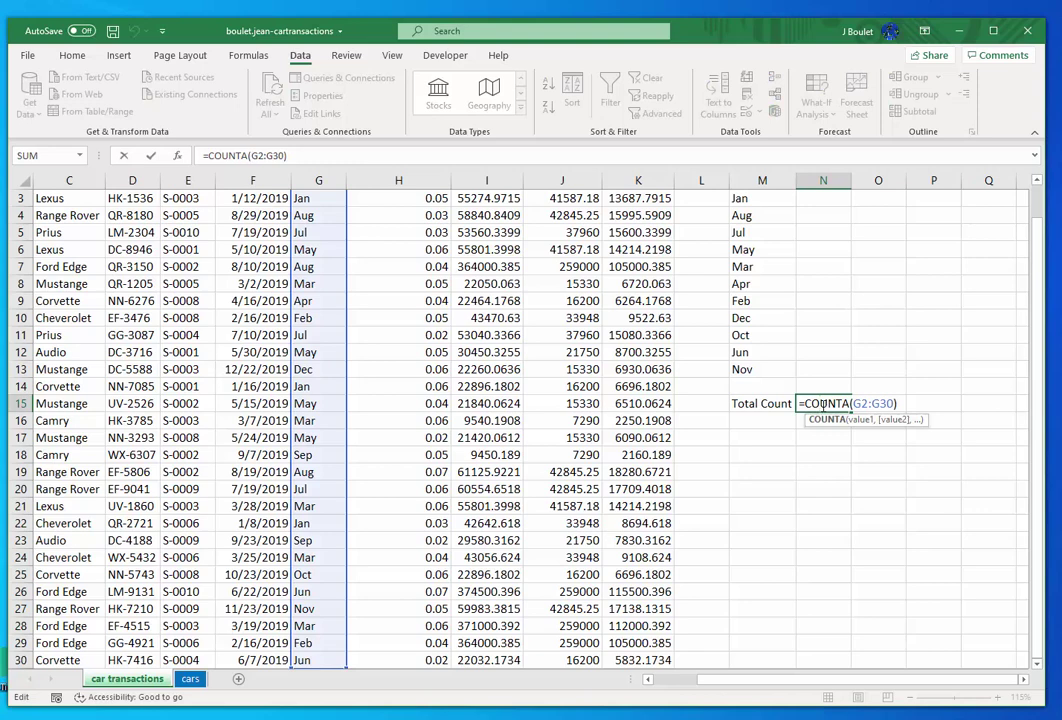
key(Return)
right_click(822, 404)
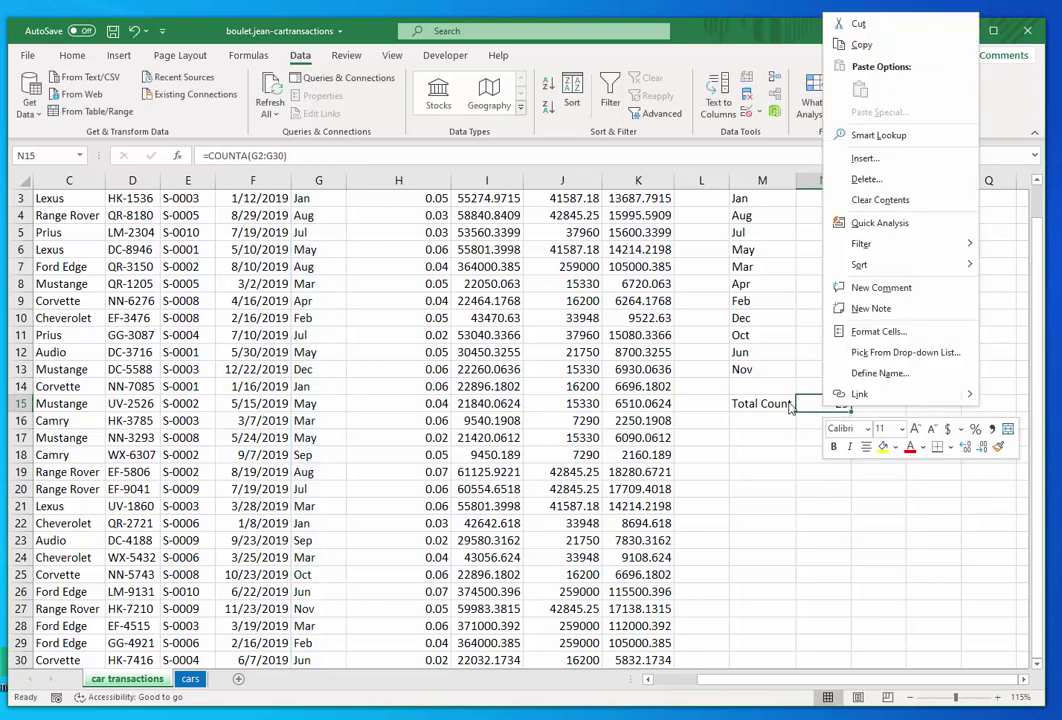
key(Escape)
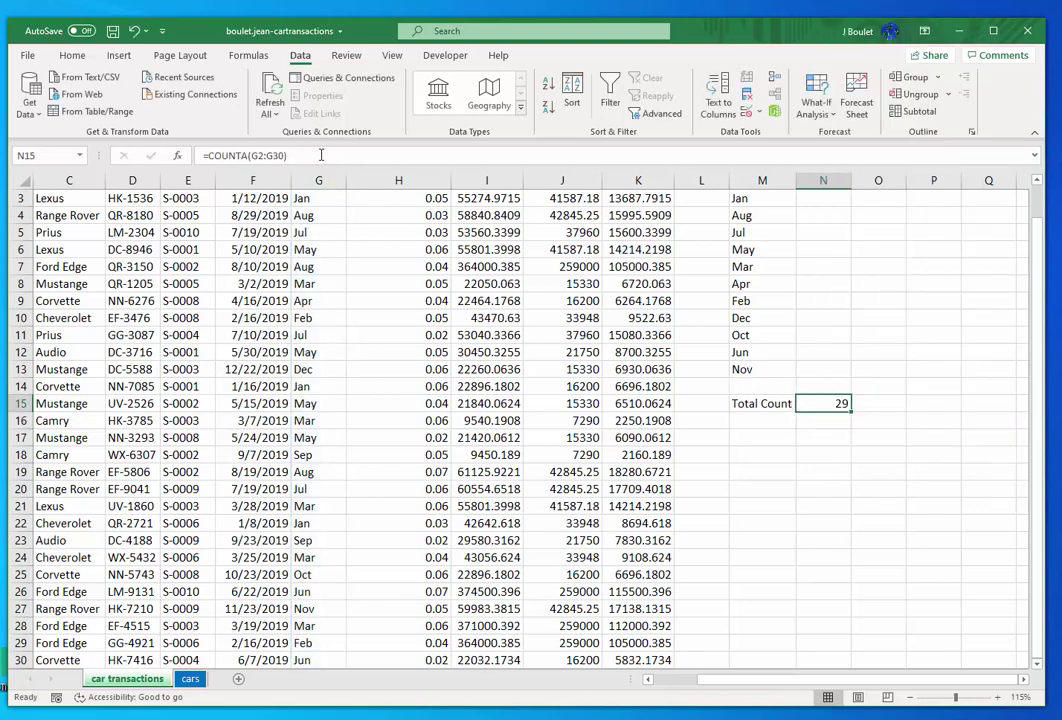
click(321, 155)
scroll(510, 380, down, 5)
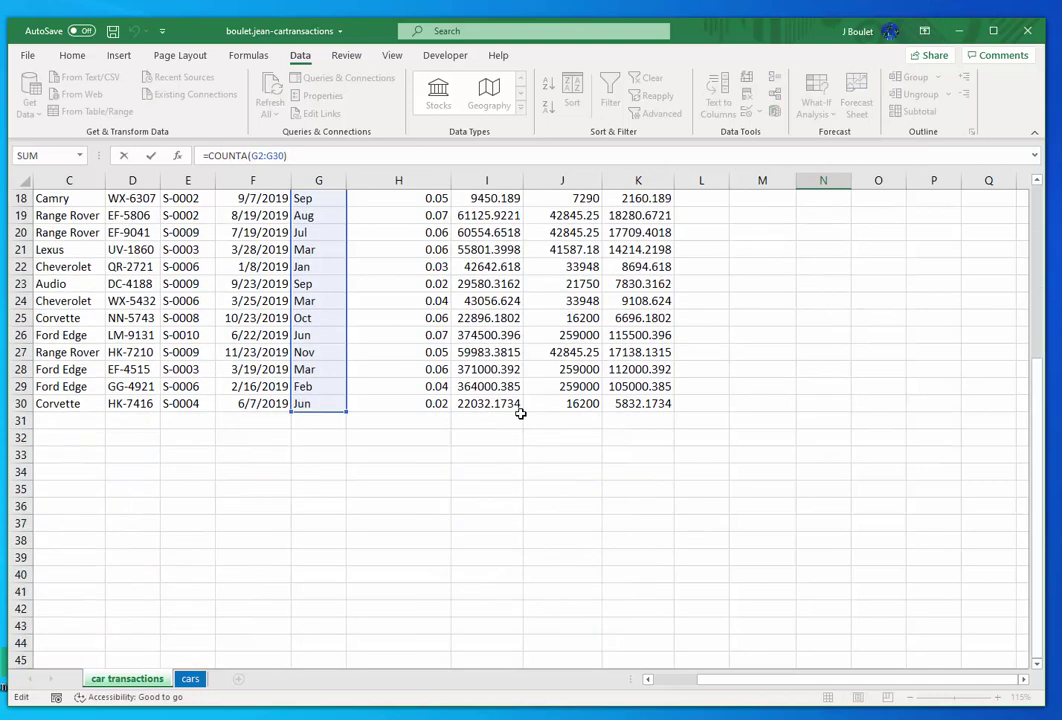
scroll(520, 413, up, 6)
key(Return)
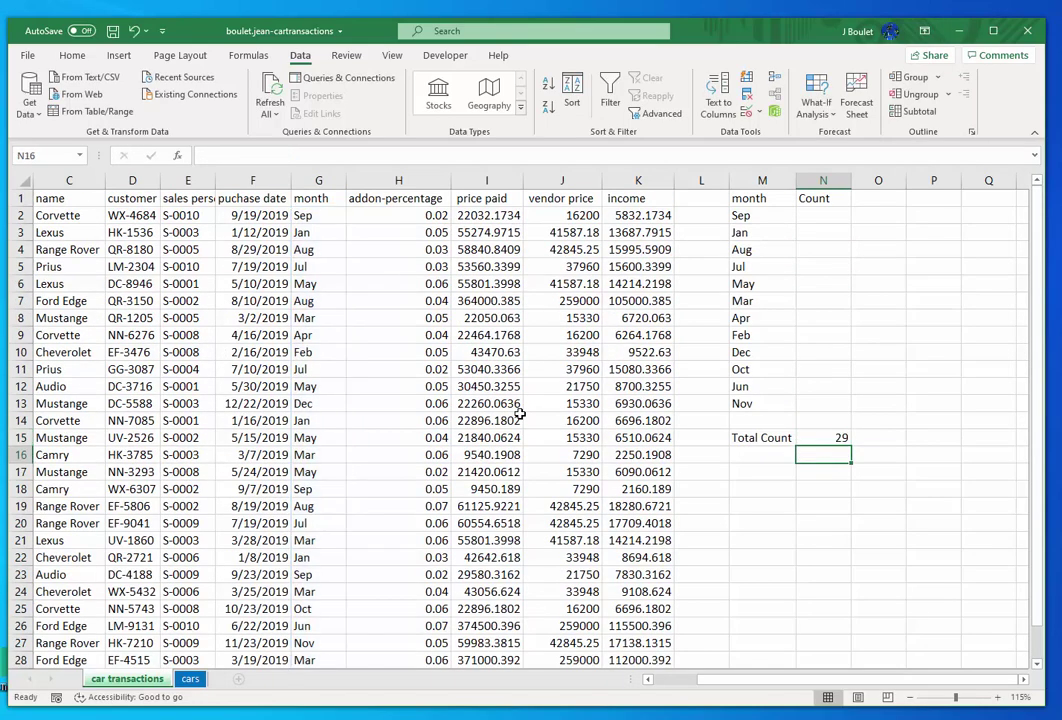
Step: Locate the Count cell N2 beside the Sep label and recheck the Total Count
click(841, 231)
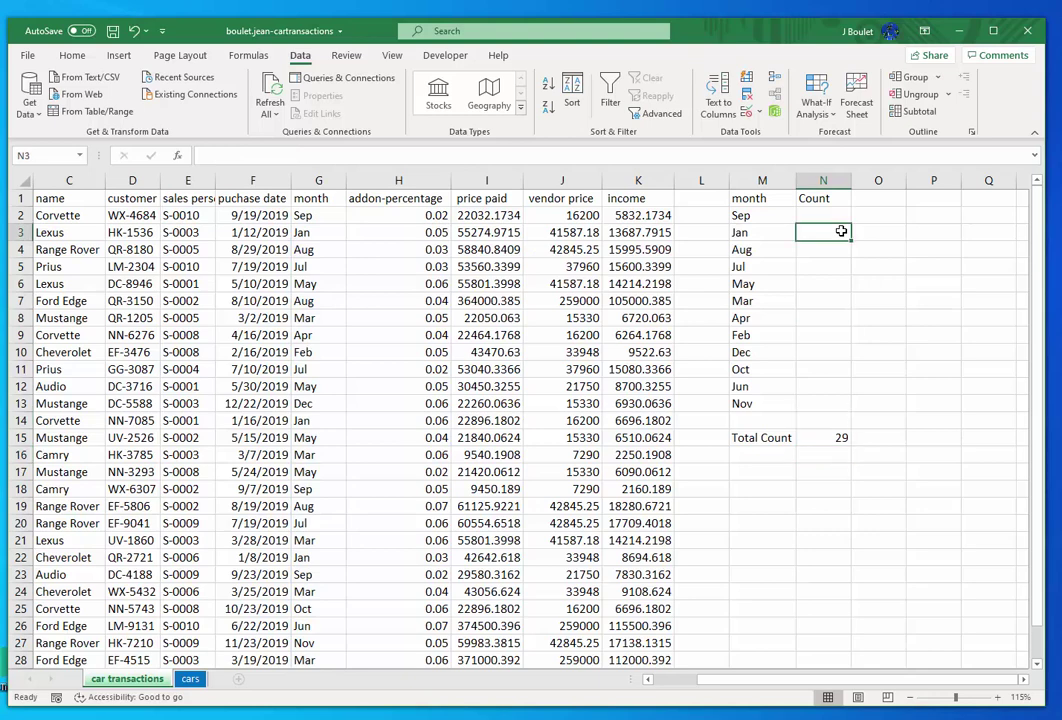
click(792, 214)
click(818, 212)
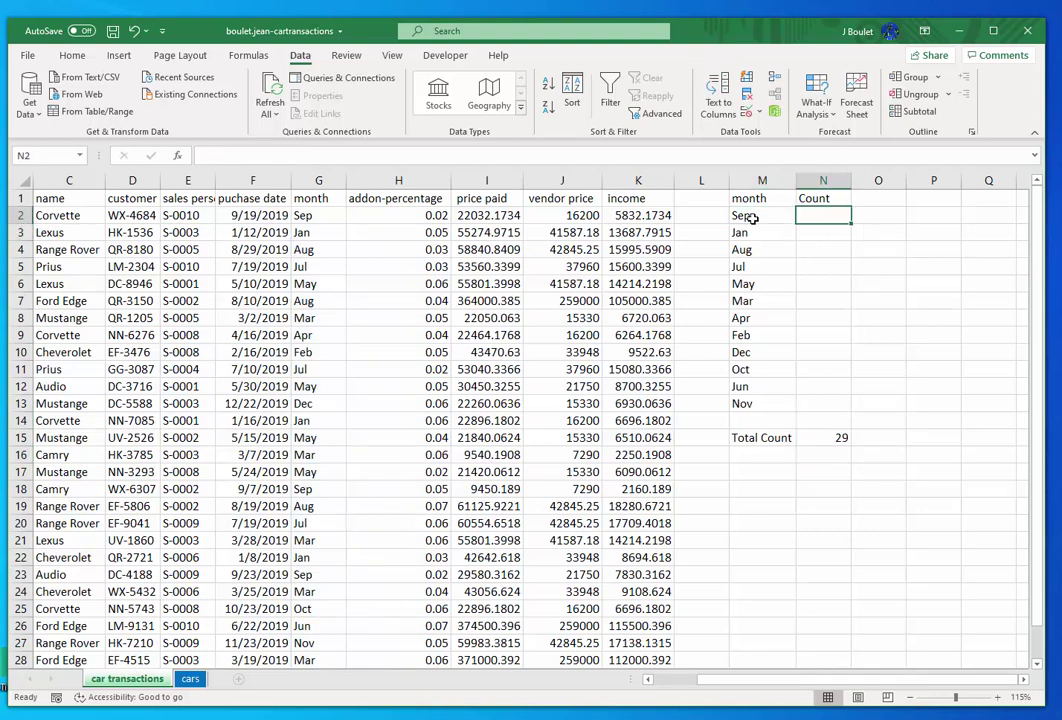
click(747, 215)
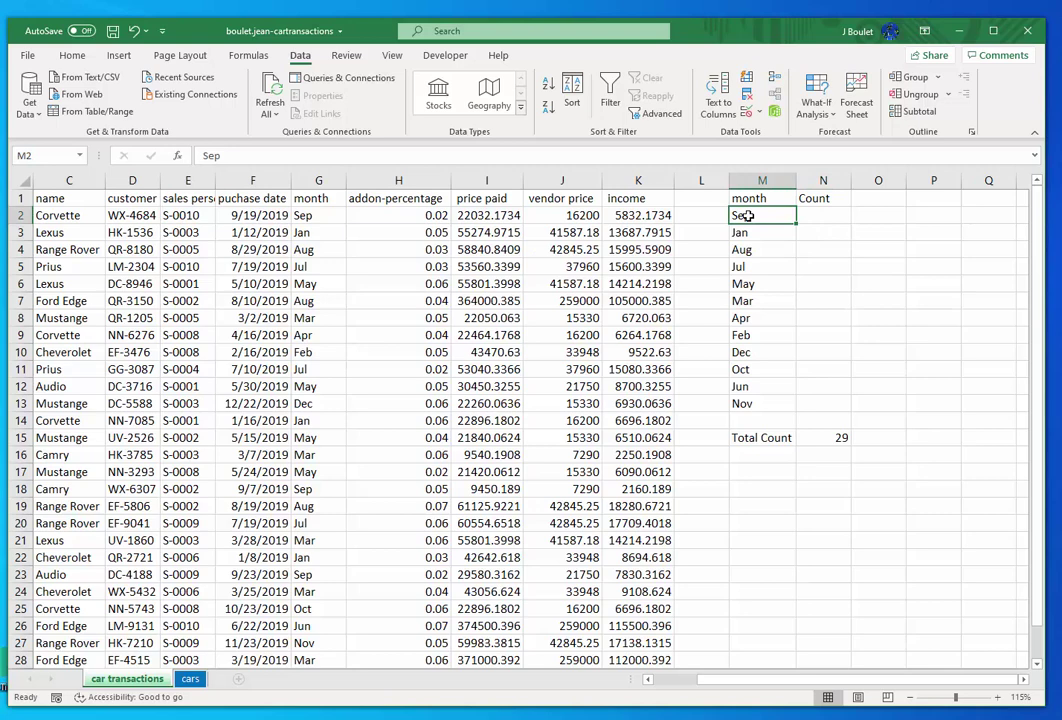
click(822, 211)
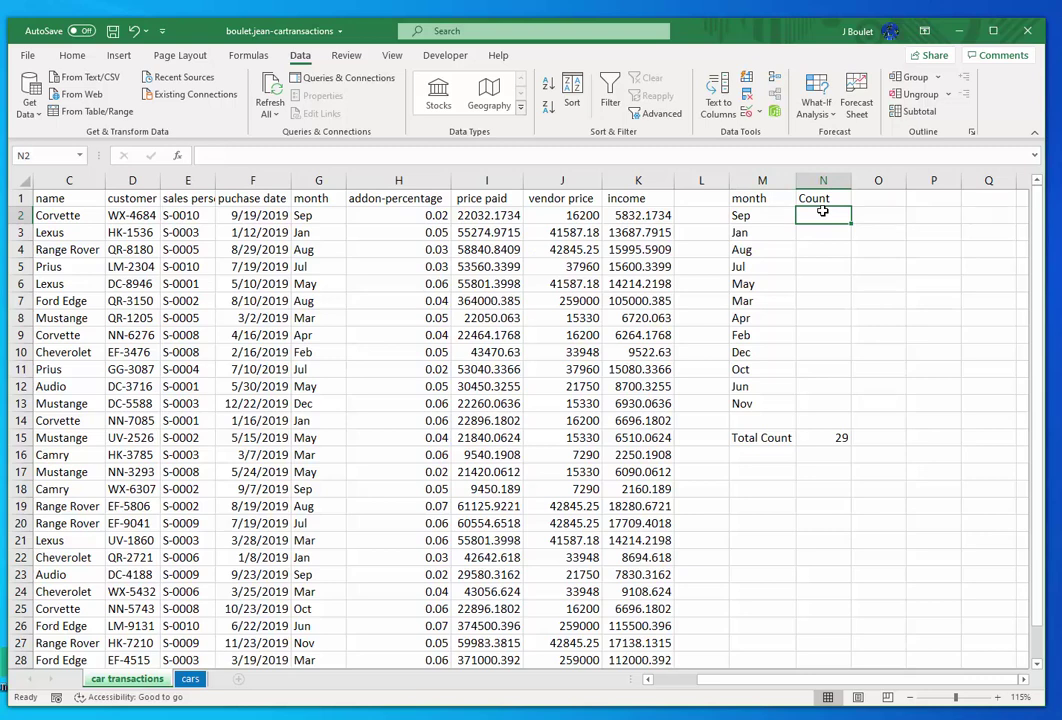
click(824, 436)
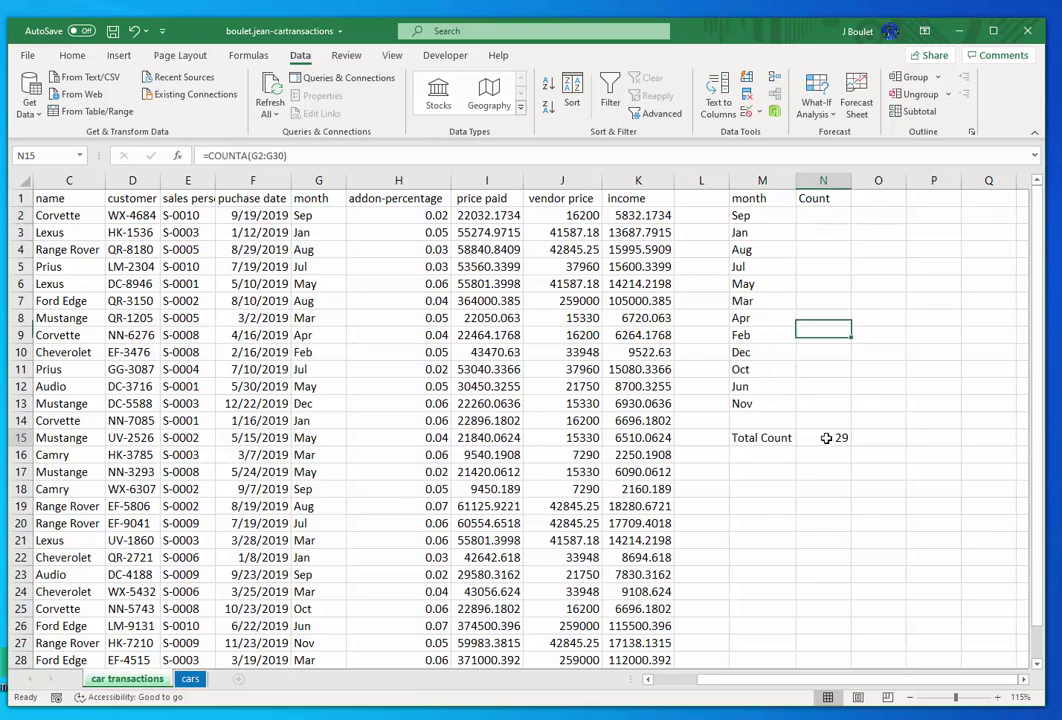
Step: Enter =COUNTIF(G2:G30,"Sep") in N2, returning 3 September transactions
click(812, 210)
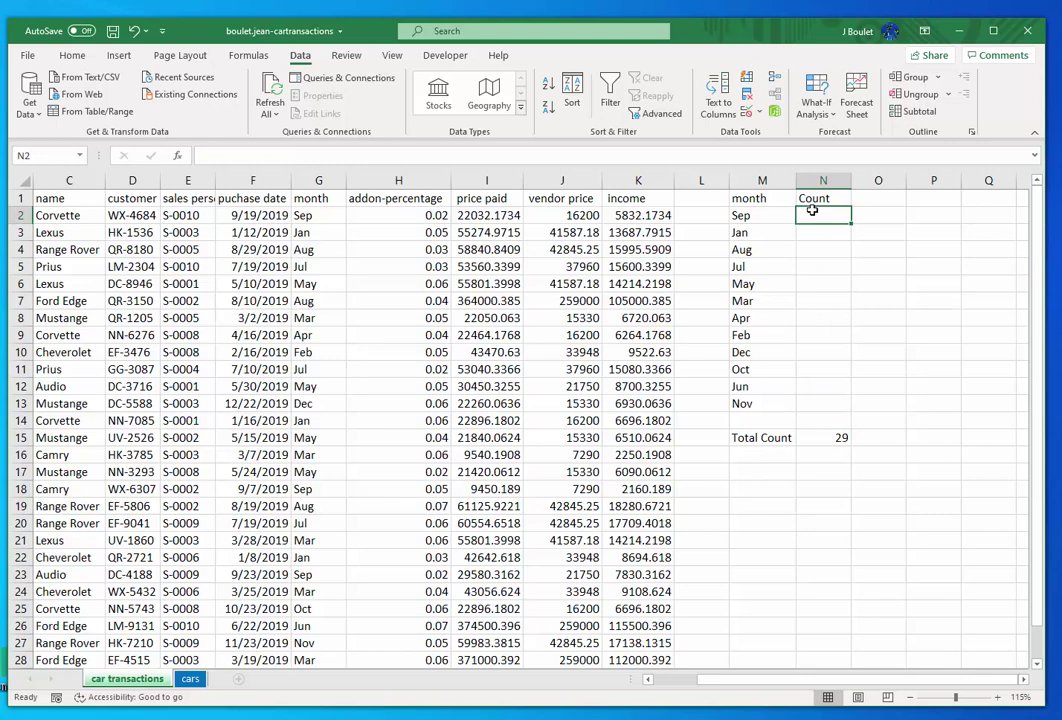
text(=count()
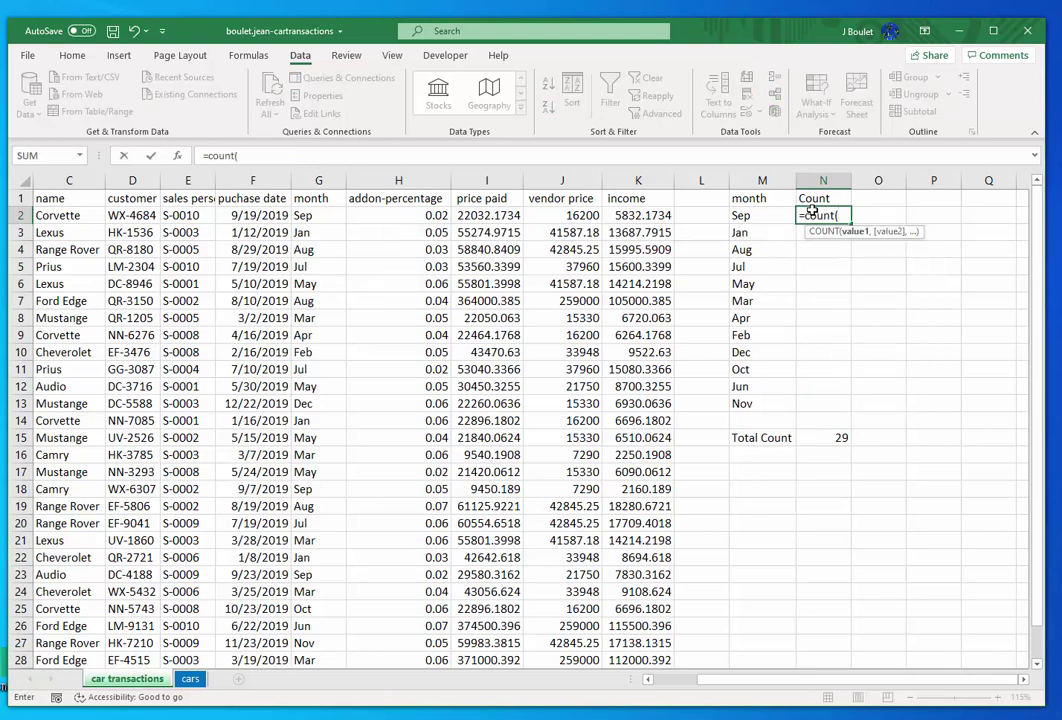
key(BackSpace)
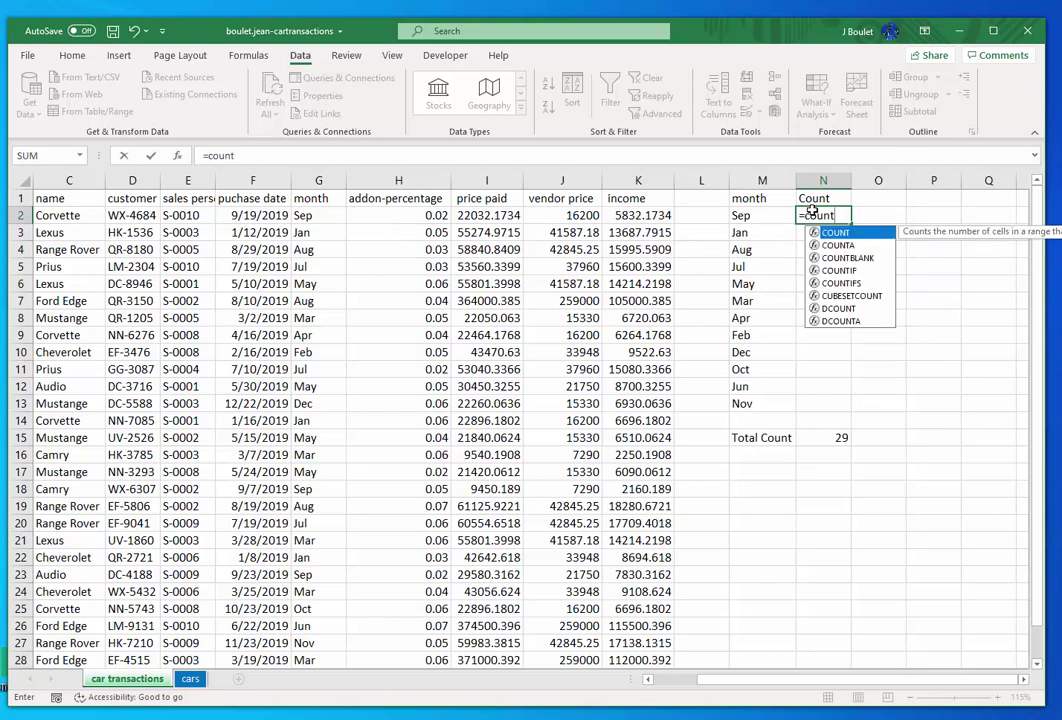
text(if()
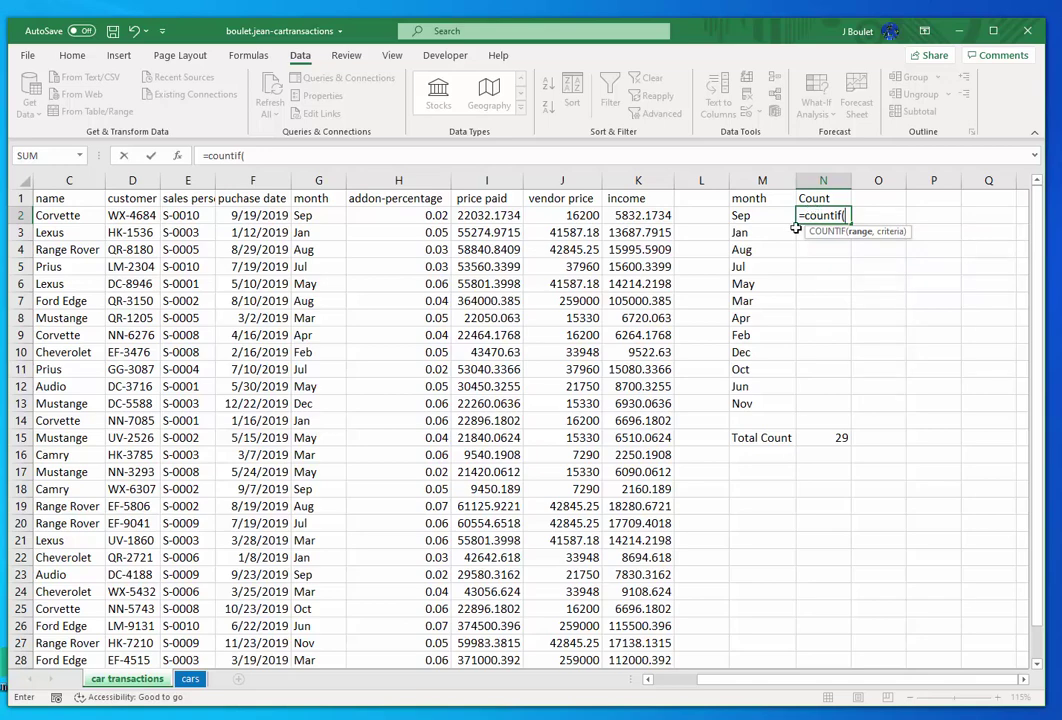
click(319, 215)
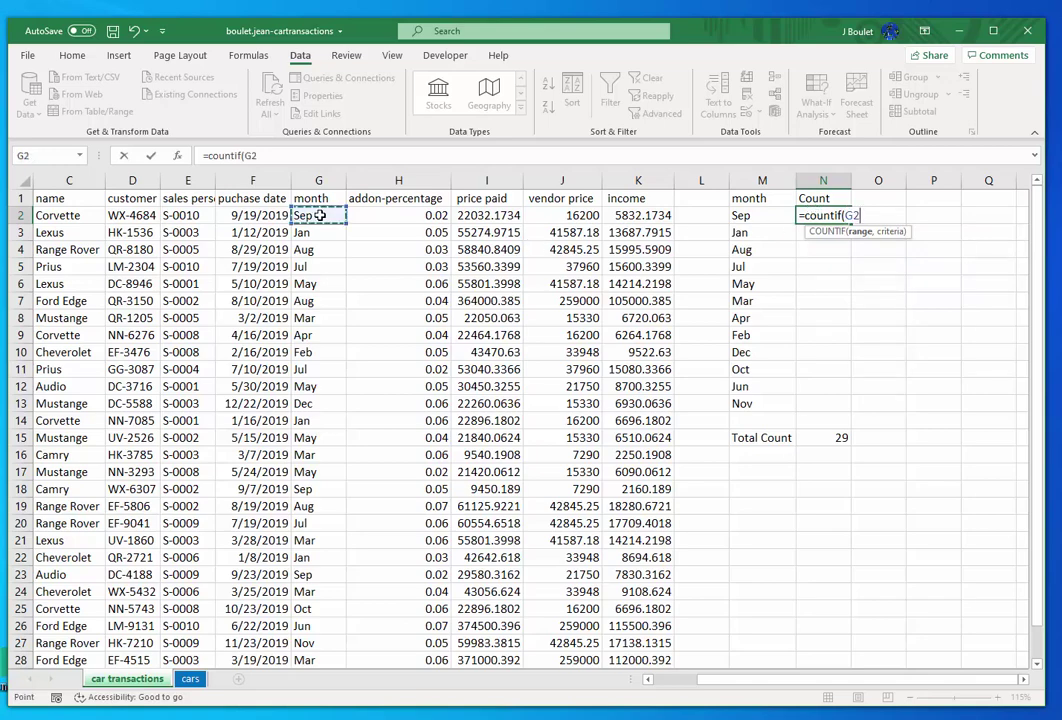
key(ctrl+shift+Down)
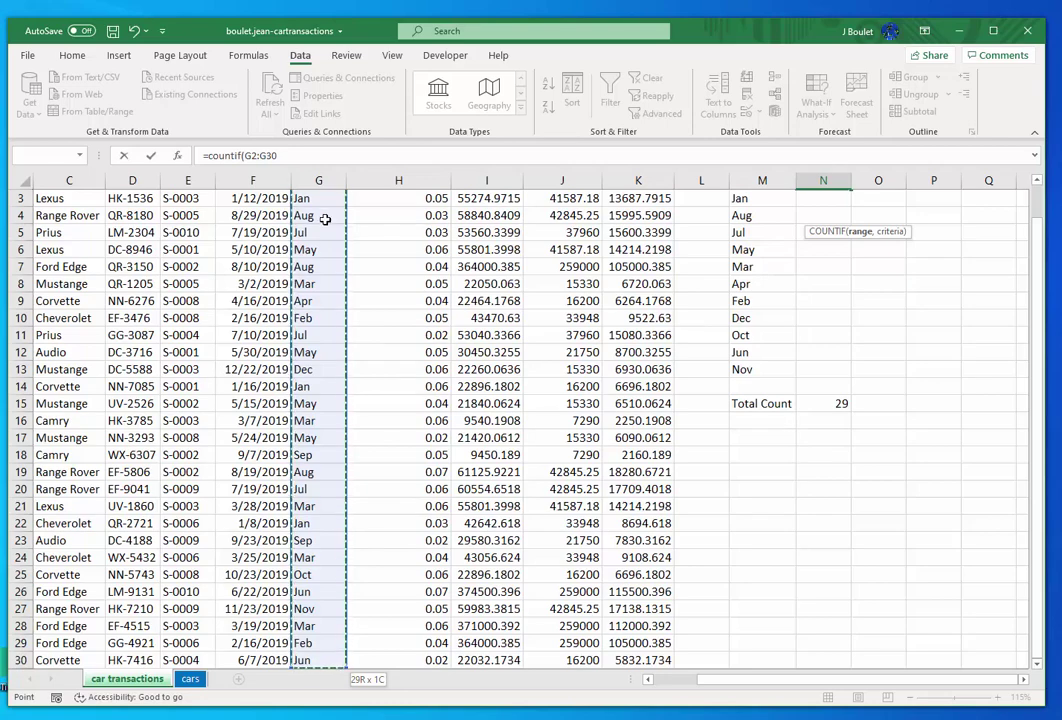
scroll(320, 214, up, 1)
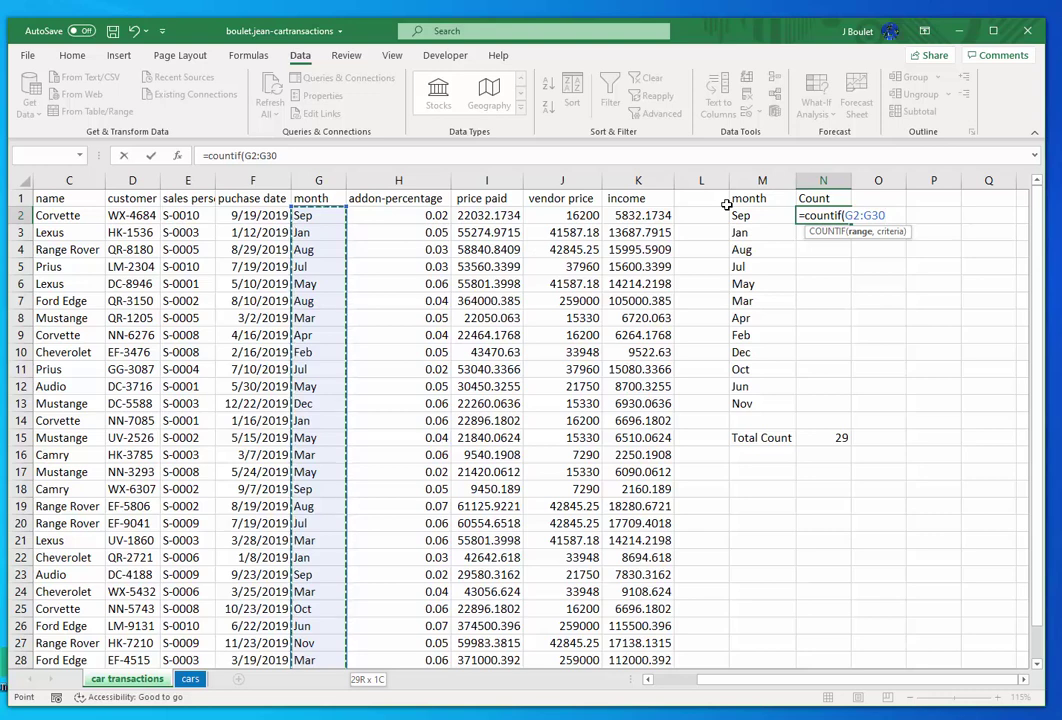
text(,)
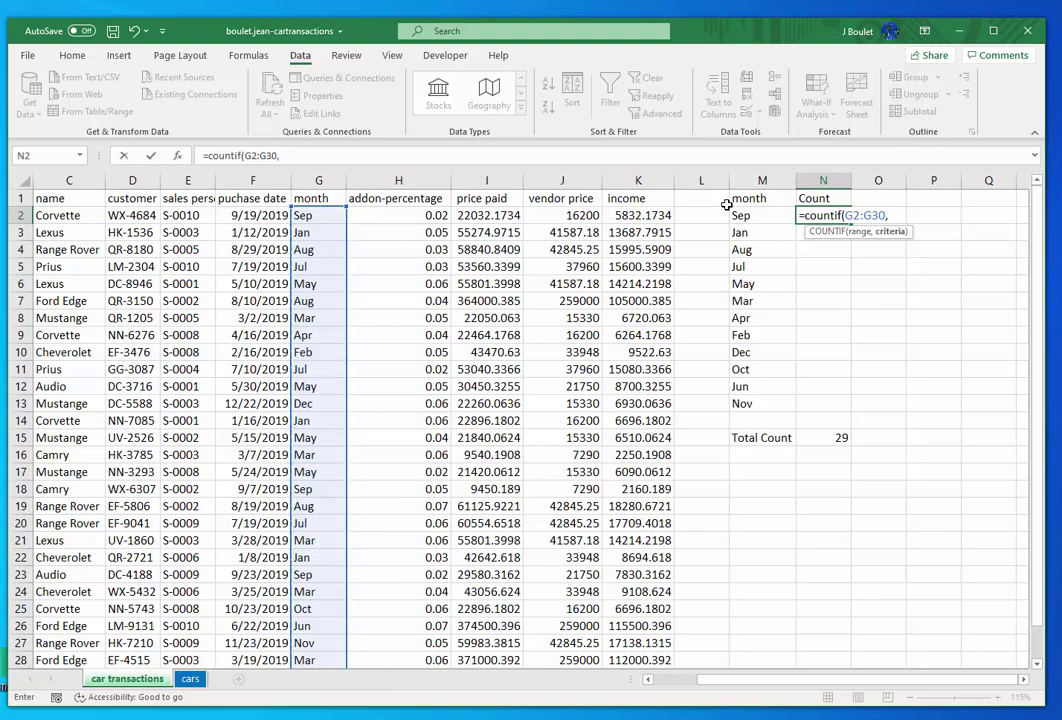
text("Sep"))
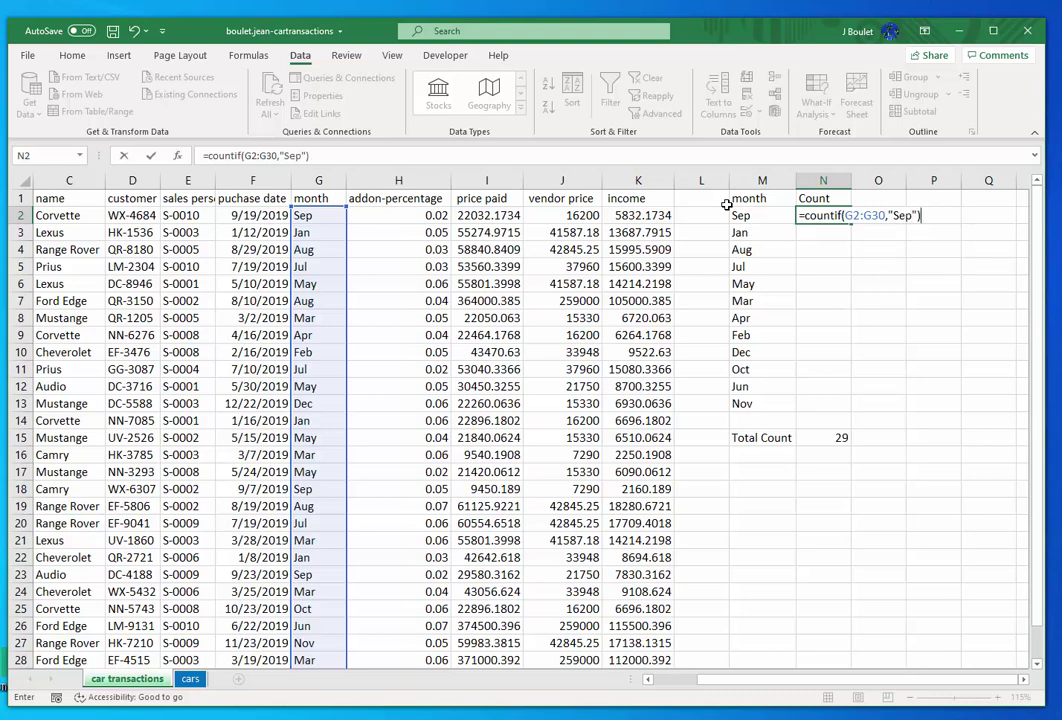
key(Return)
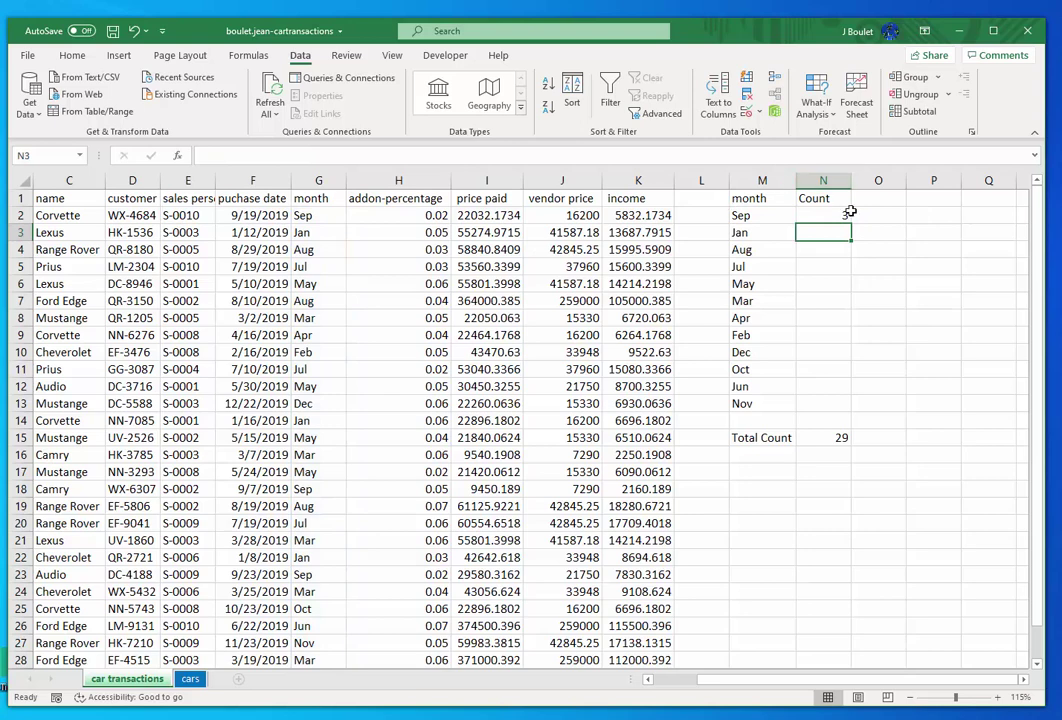
Step: Re-enter the Sep label in M2 and edit month cell G2, dropping N2's count from 3 to 2
click(840, 215)
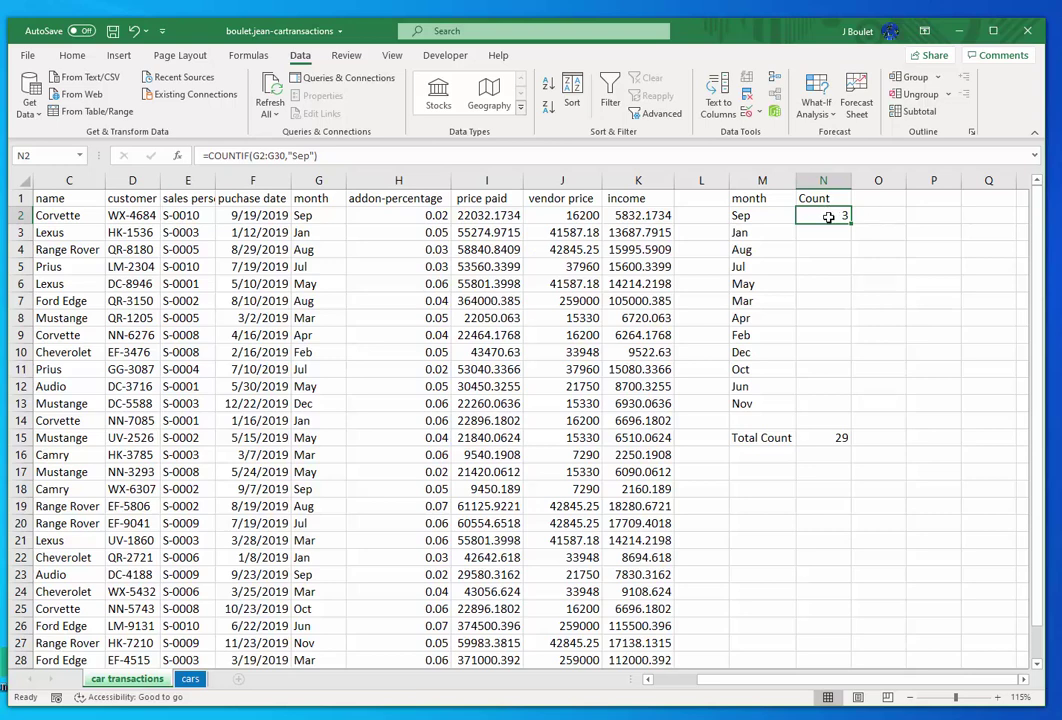
double_click(765, 218)
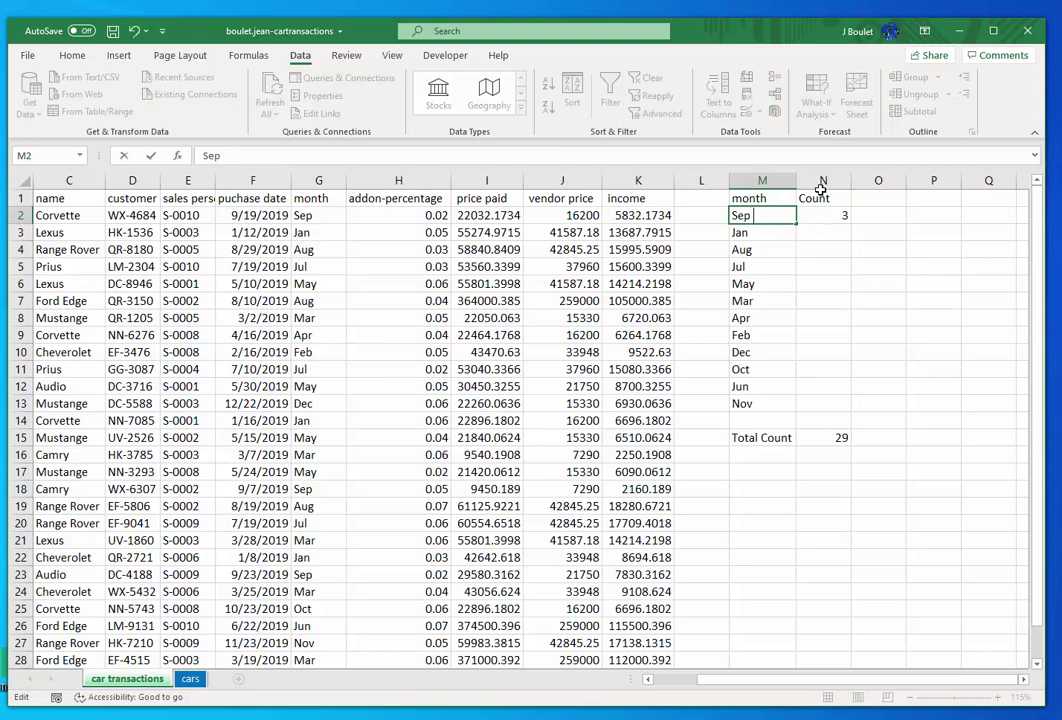
key(Return)
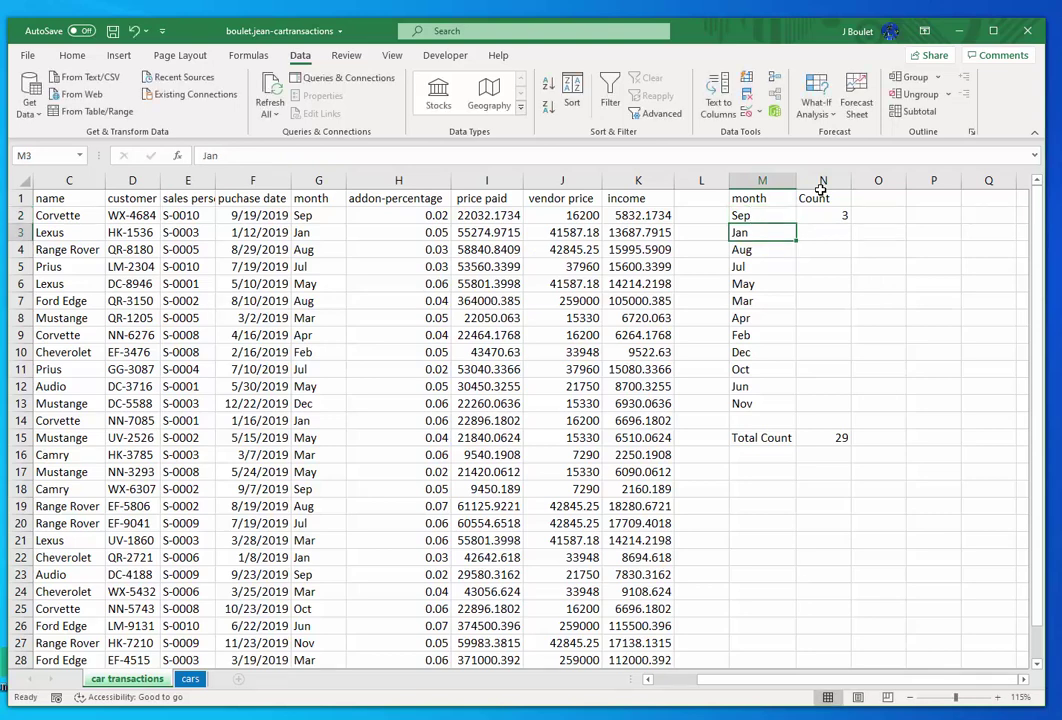
double_click(779, 215)
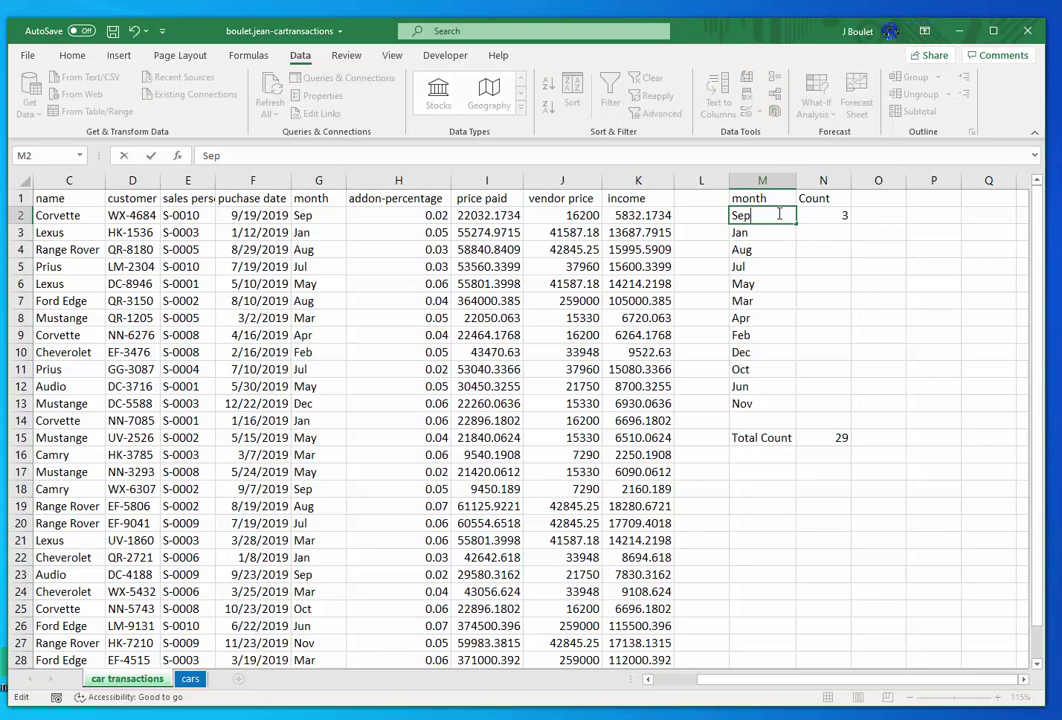
key(Return)
click(330, 215)
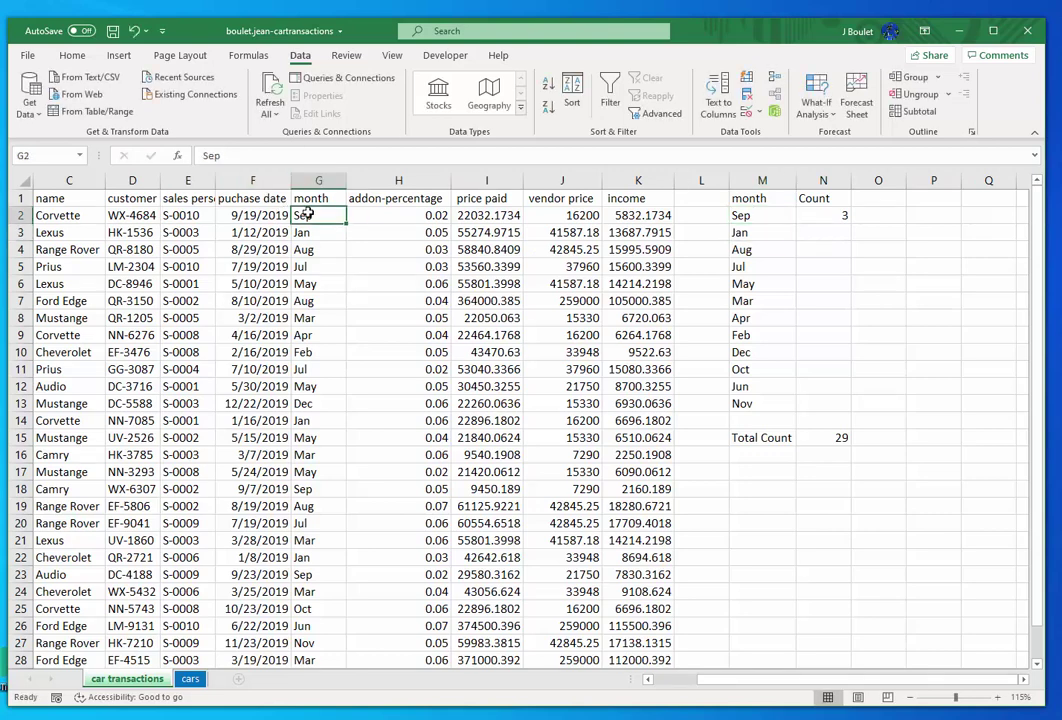
double_click(330, 215)
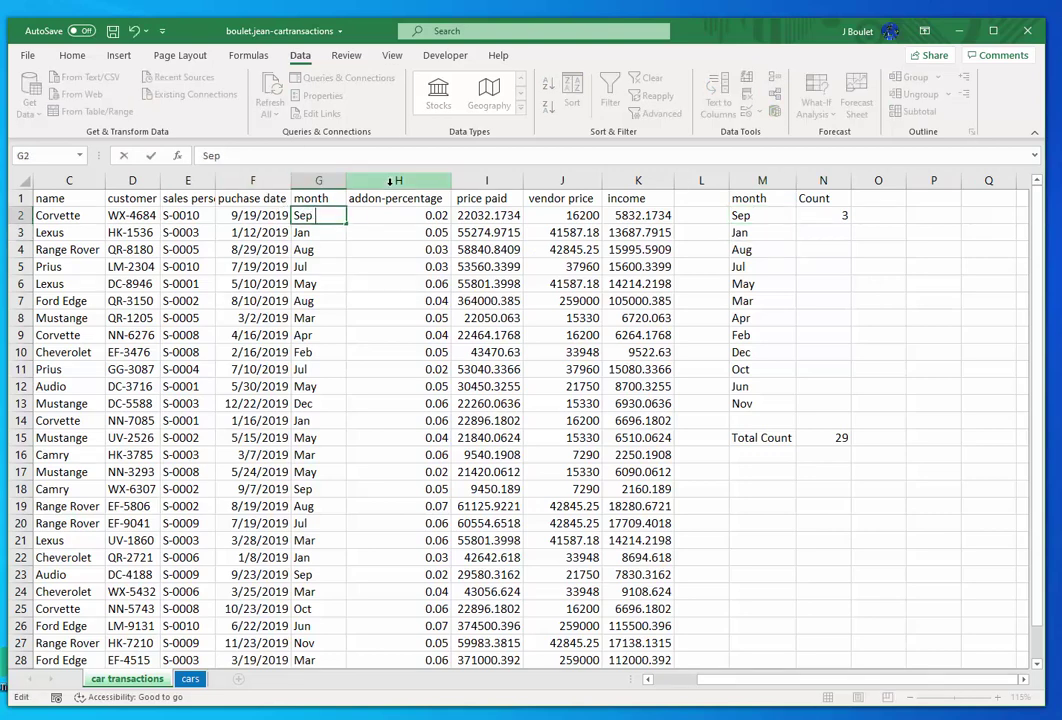
key(Return)
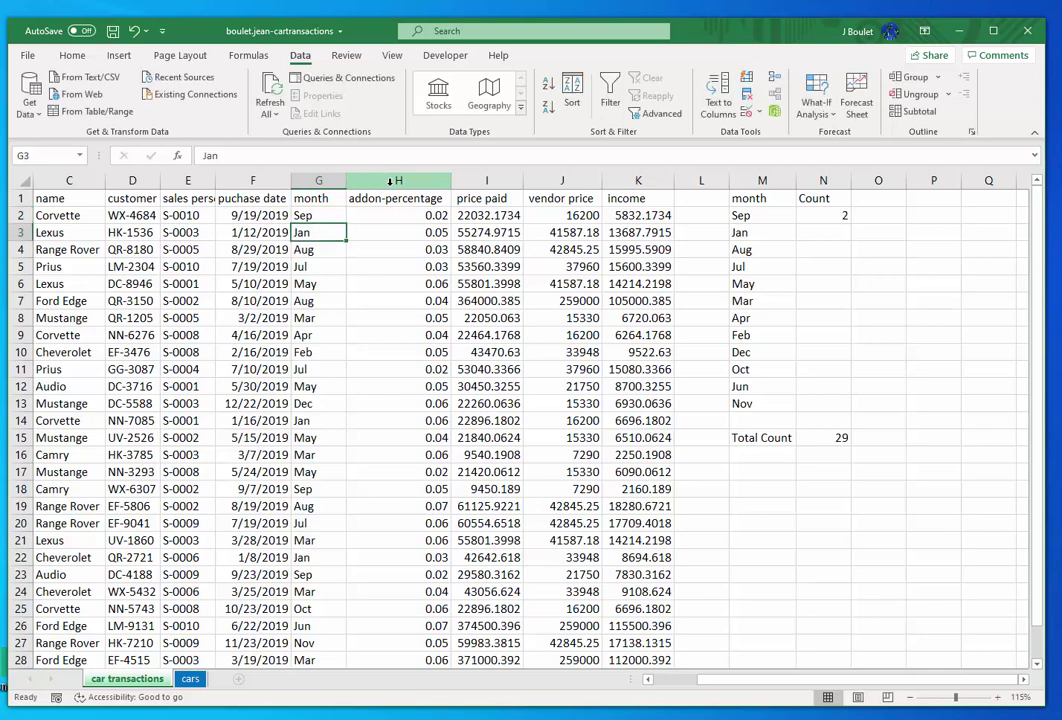
double_click(322, 216)
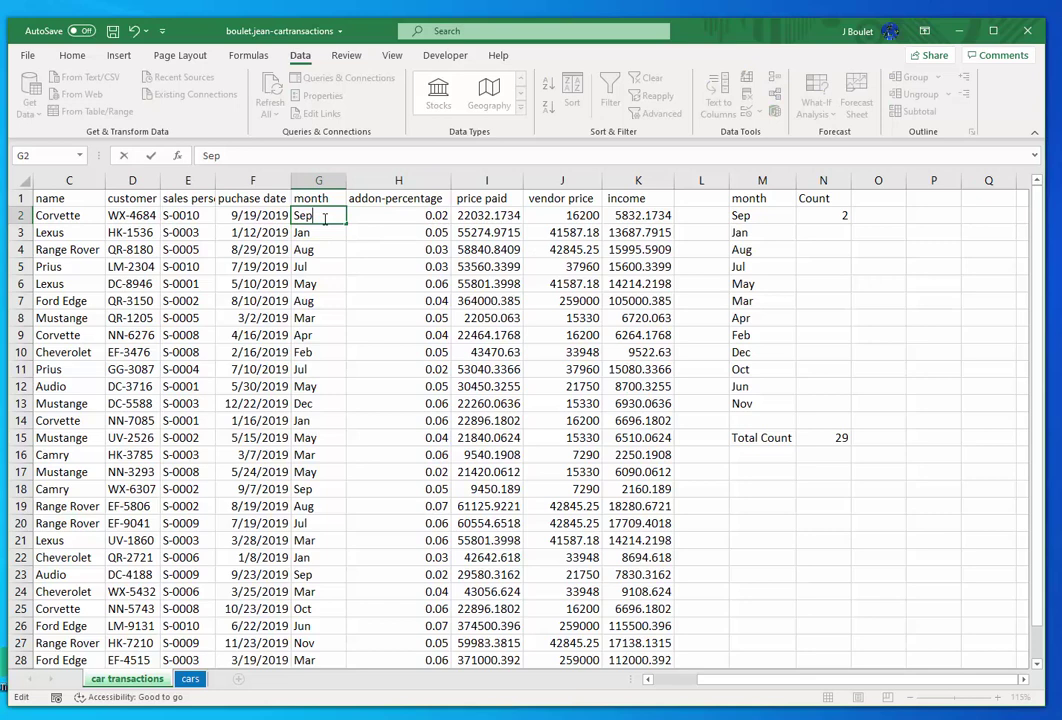
key(Return)
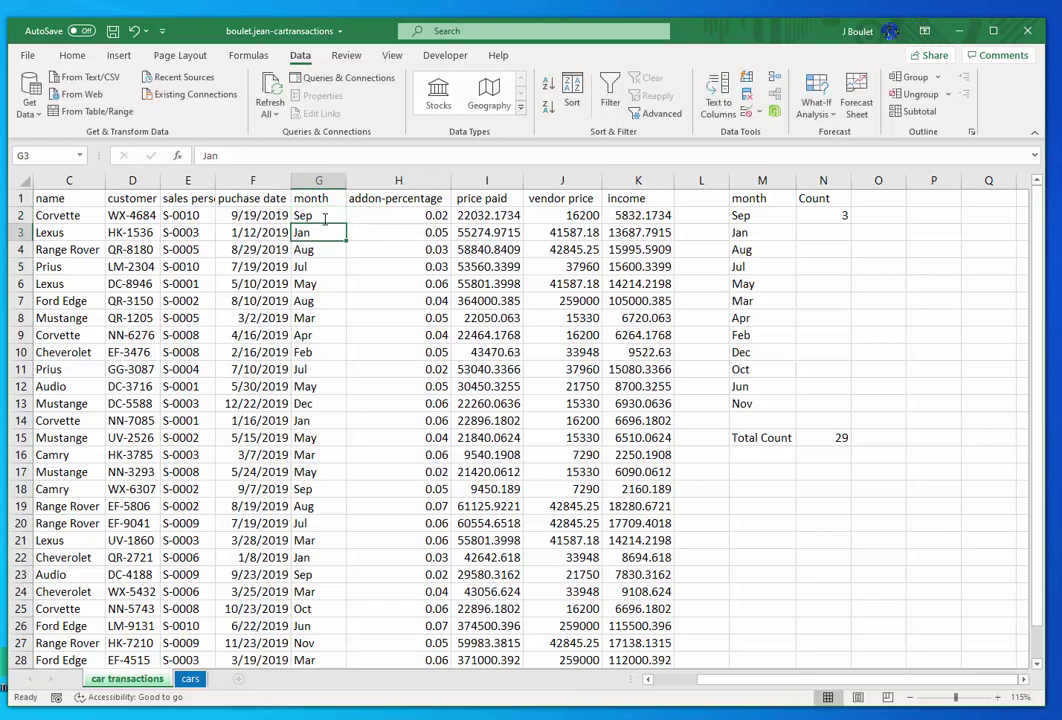
Step: Delete the trailing space after Sep in N2's COUNTIF criteria so it returns 3
double_click(842, 215)
click(922, 215)
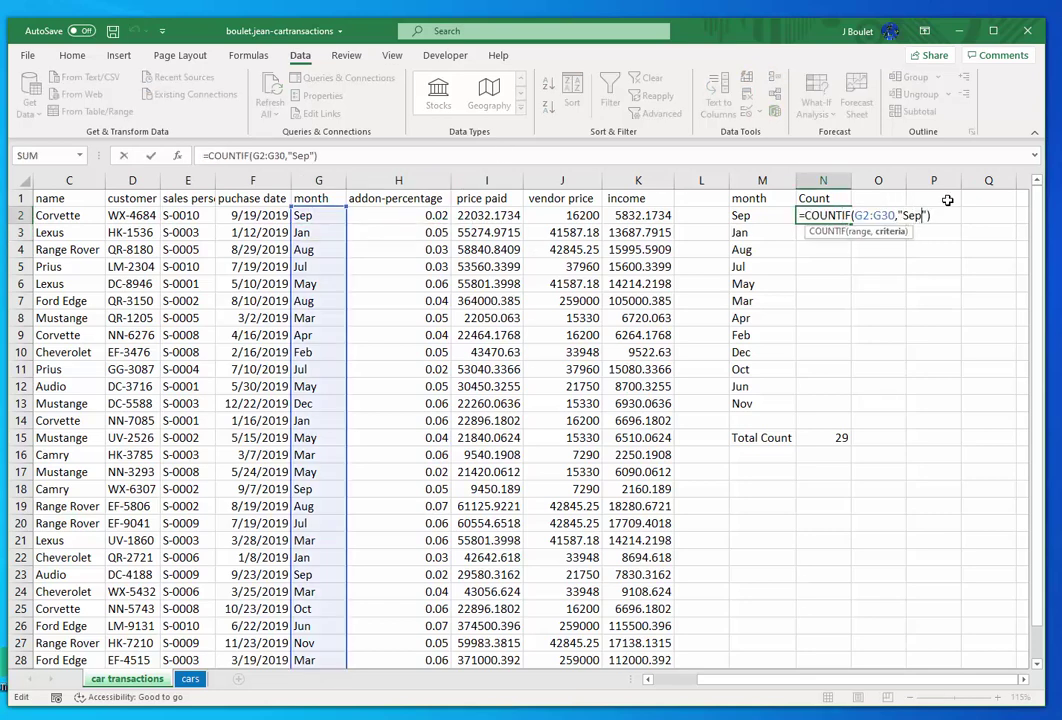
key(Return)
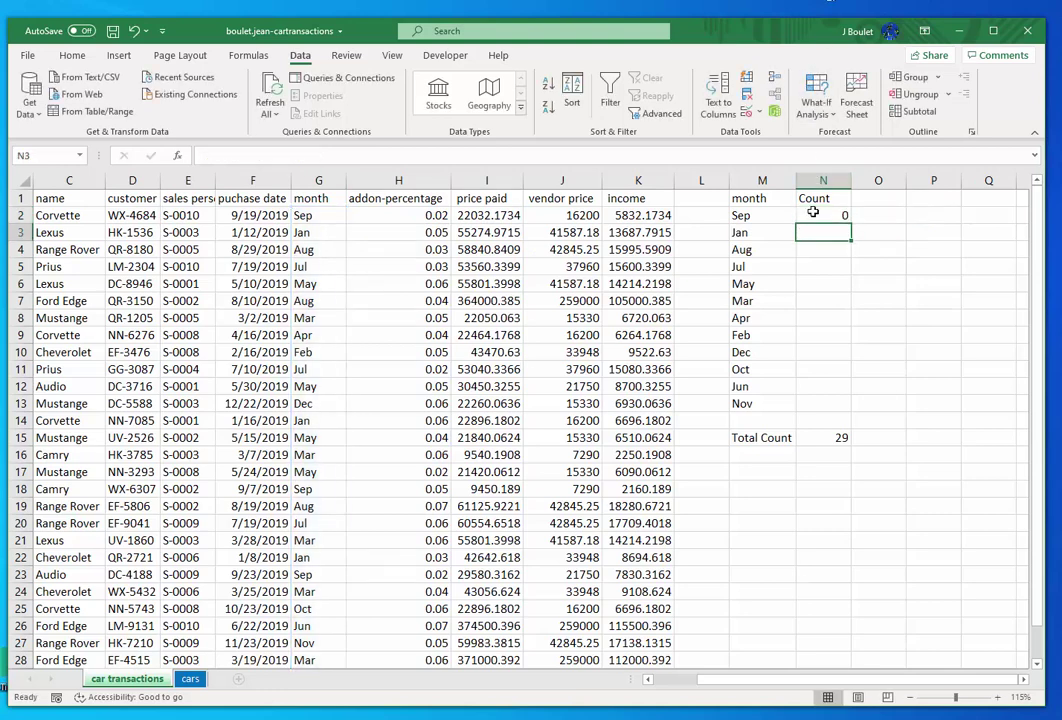
double_click(895, 216)
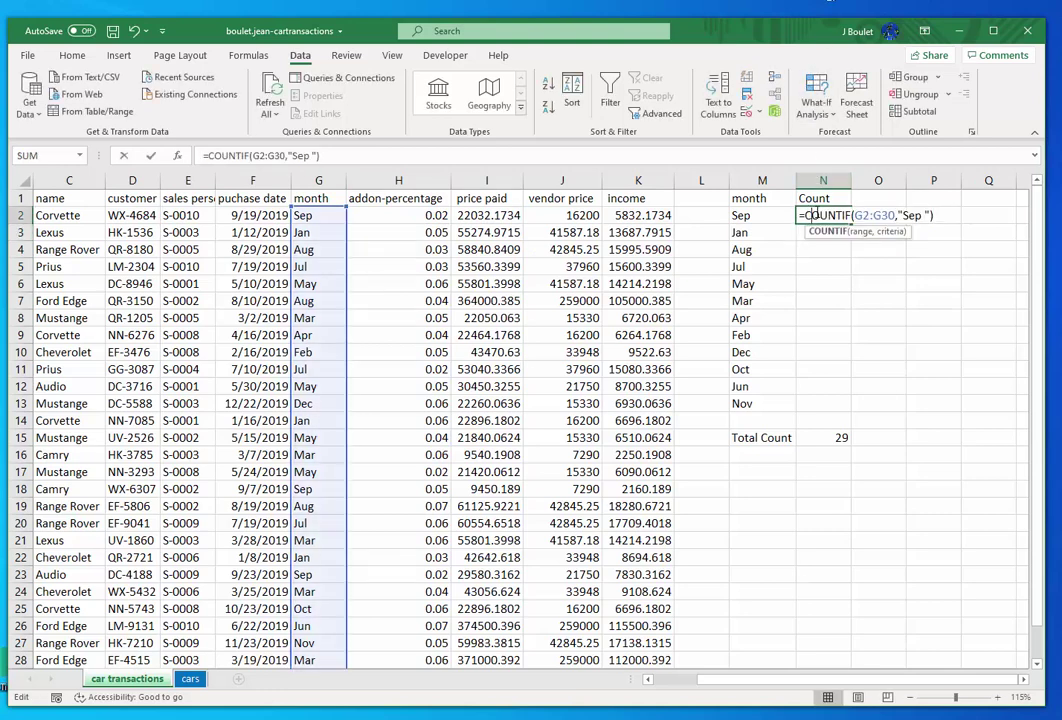
click(926, 215)
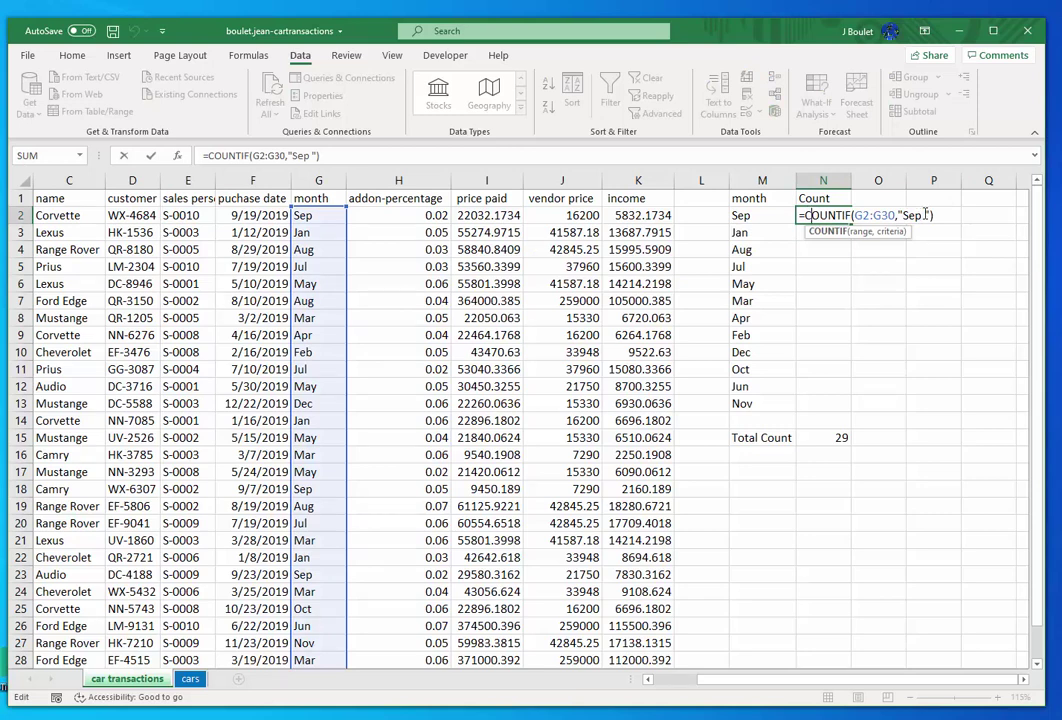
click(928, 215)
key(BackSpace)
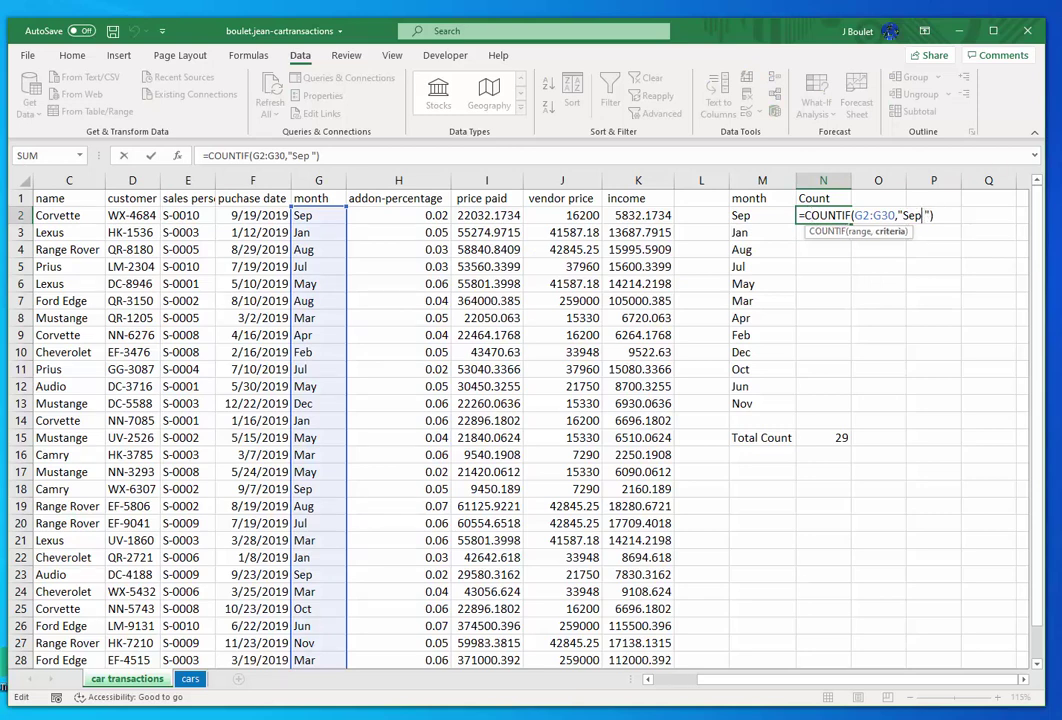
key(Return)
key(Up)
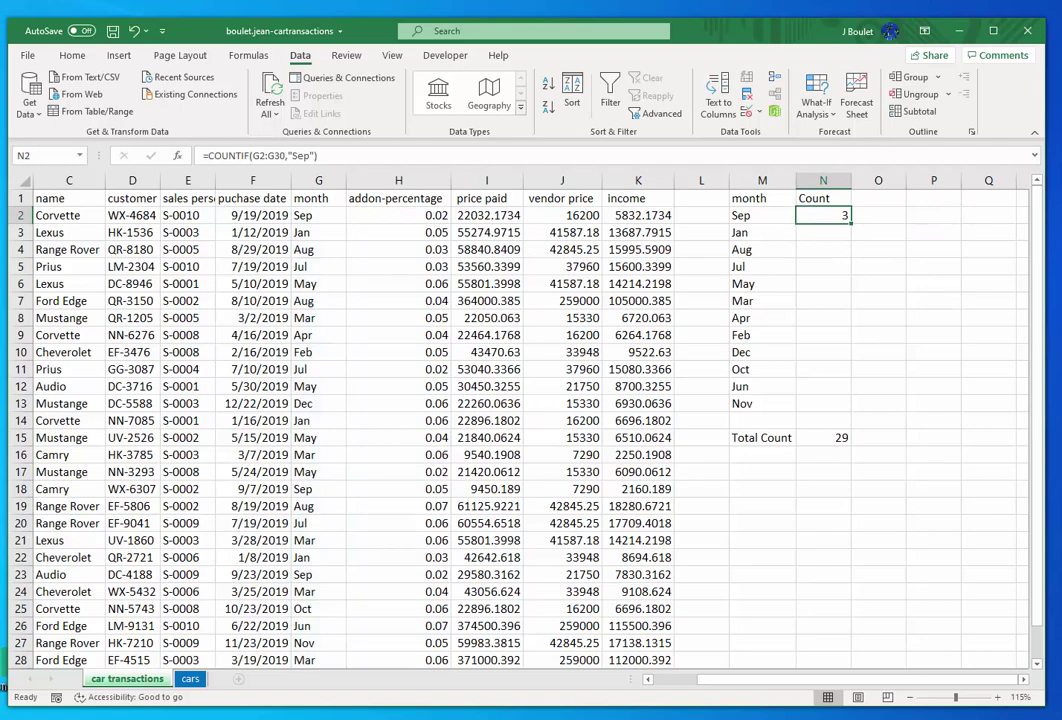